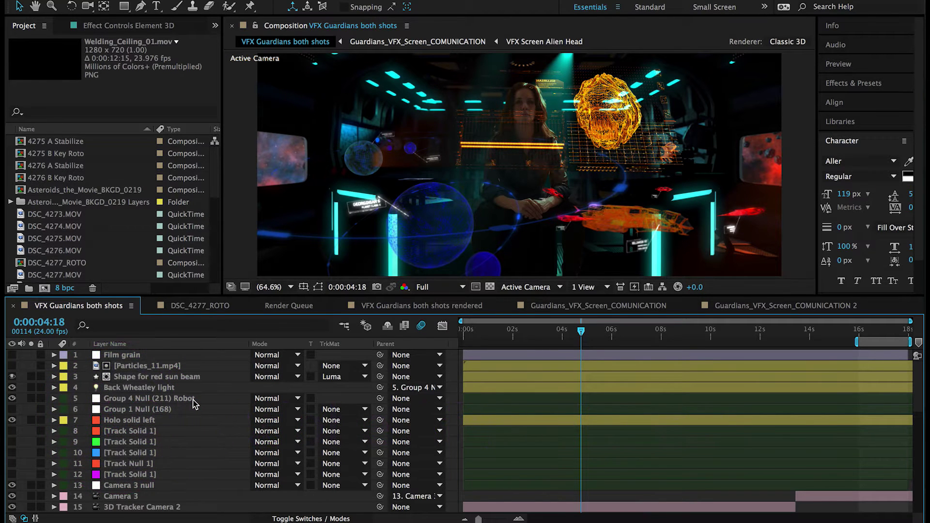
- Maximize the Timeline and scroll the layers of the 4275 A Stabilize comp
key(grave)
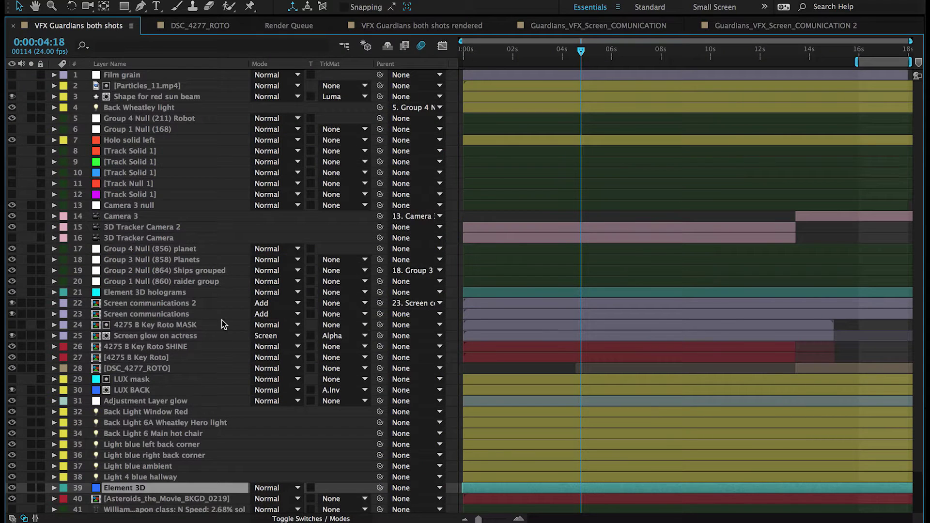
scroll(222, 325, down, 2)
scroll(221, 325, up, 2)
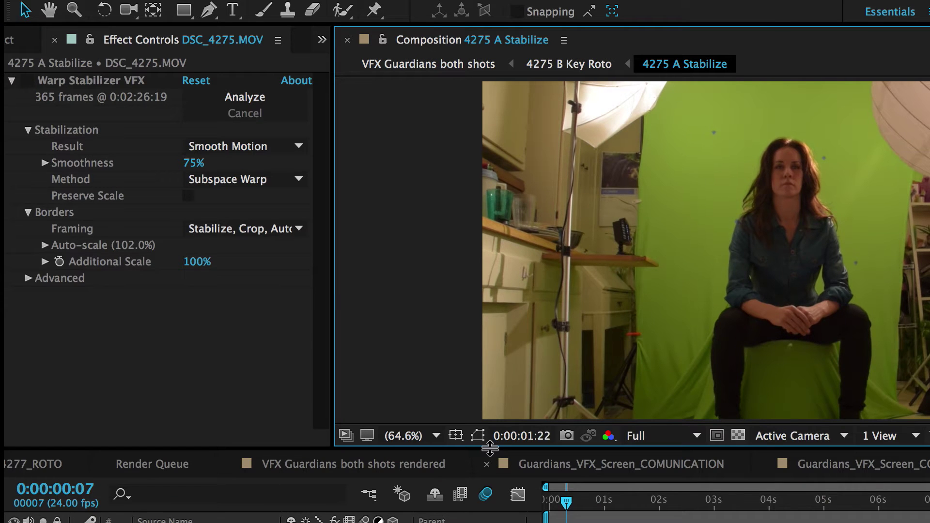
- Preview the stabilized green-screen footage of the seated actress
click(28, 87)
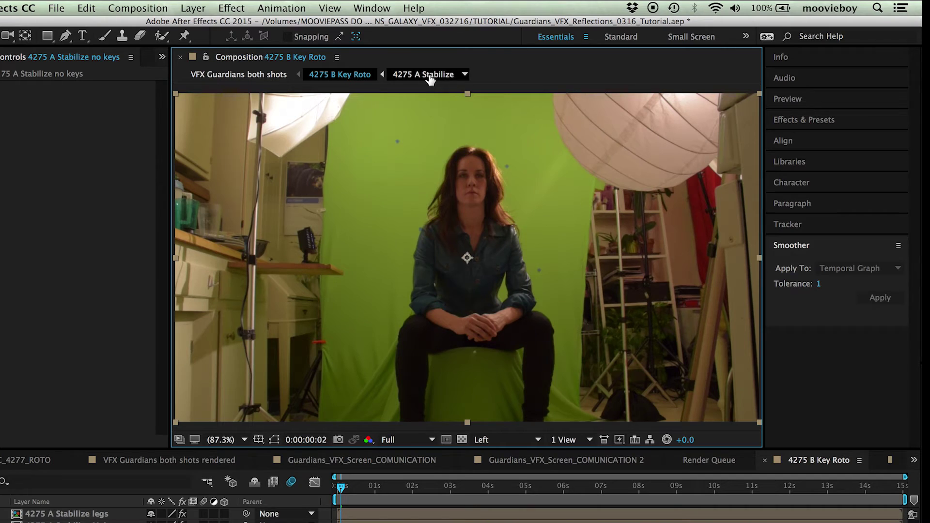
- Run the 3D Camera Tracker on the green-screen shot from the Tracker panel
click(367, 8)
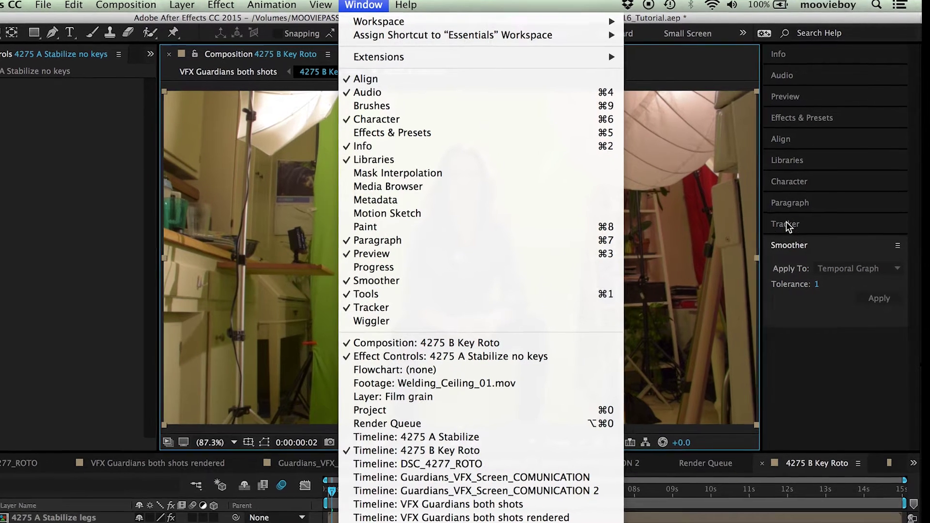
click(786, 223)
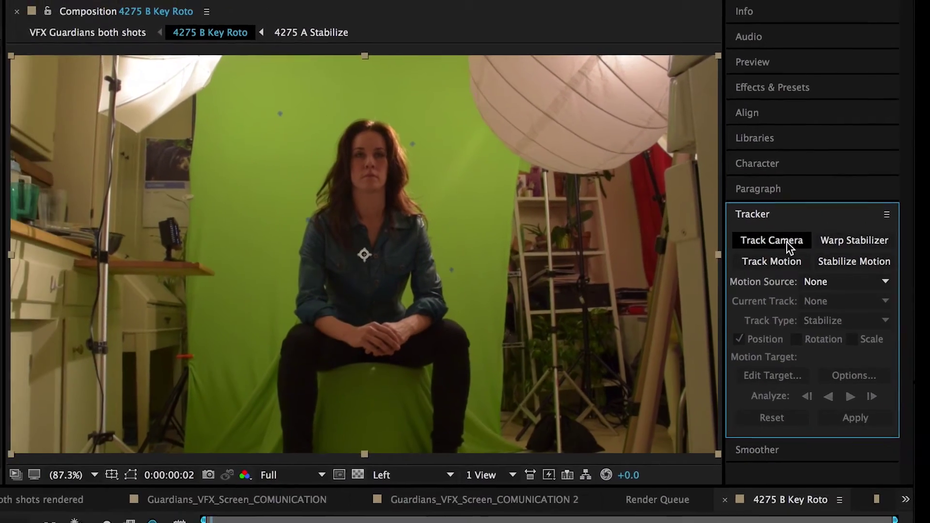
click(790, 246)
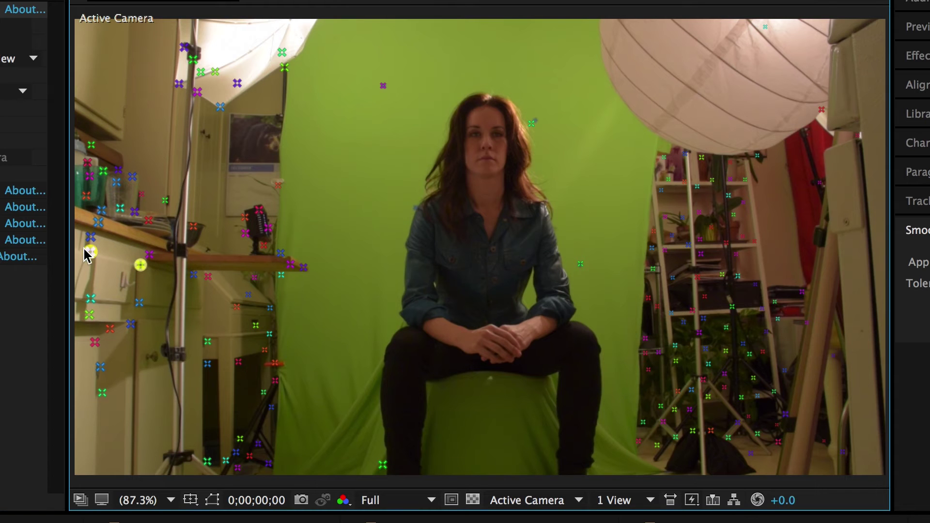
- Create a solid and 3D Tracker Camera from three track points on the left cabinet wall
shift+click(90, 298)
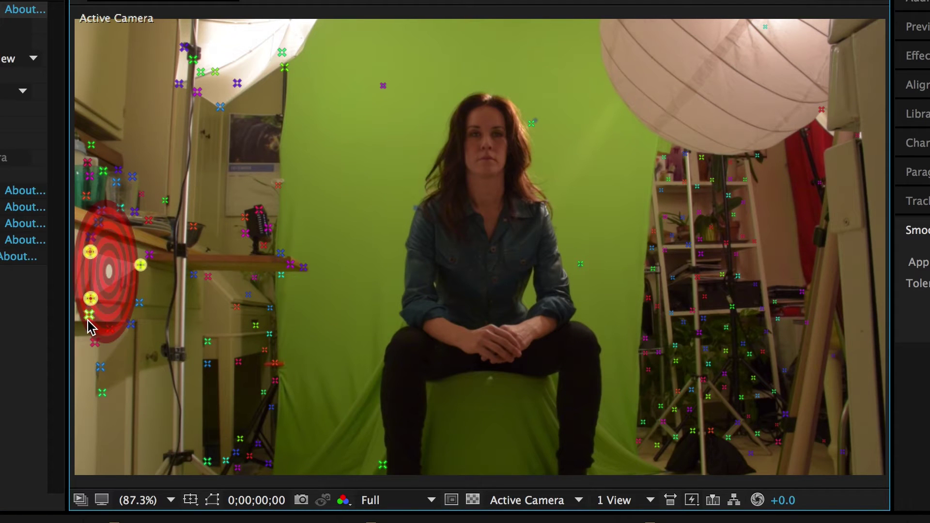
right_click(141, 262)
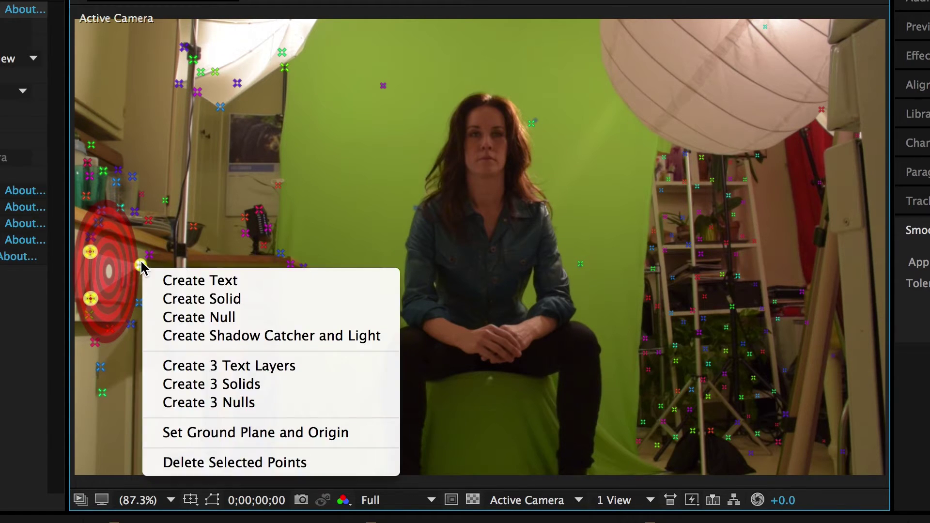
click(177, 298)
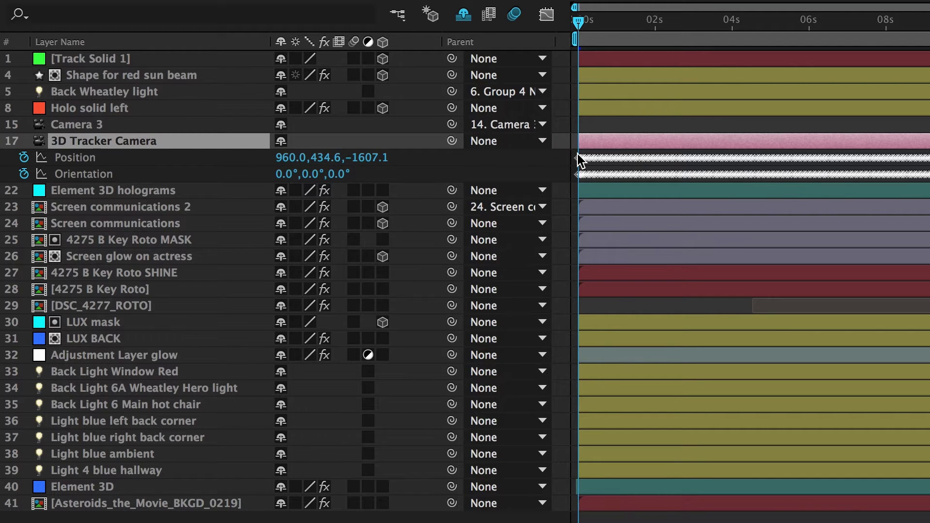
- Reveal the 3D Tracker Camera's keyframes and select its Position keyframes
mouse_move(586, 160)
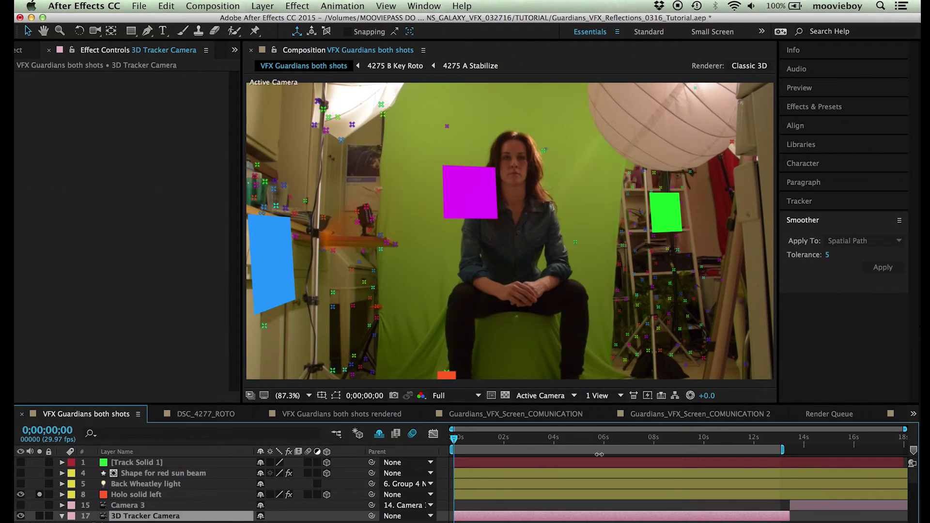
key(u)
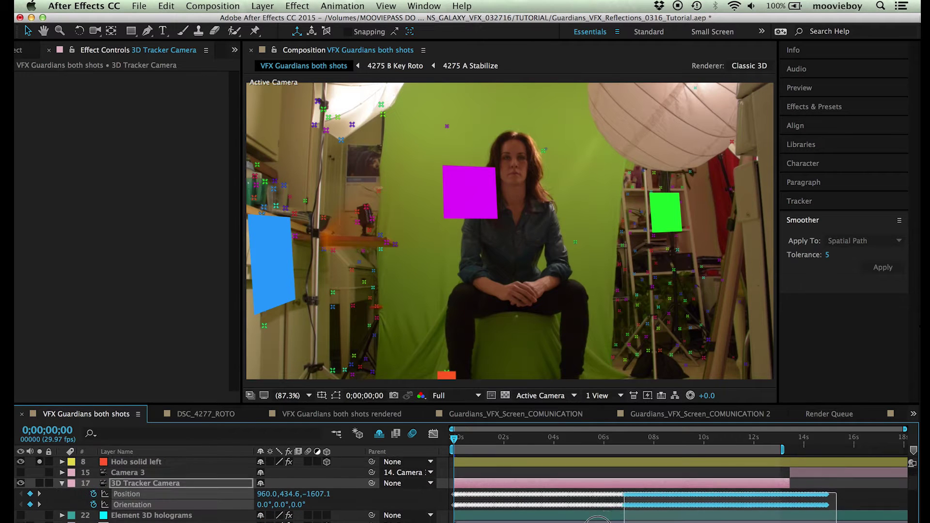
click(458, 494)
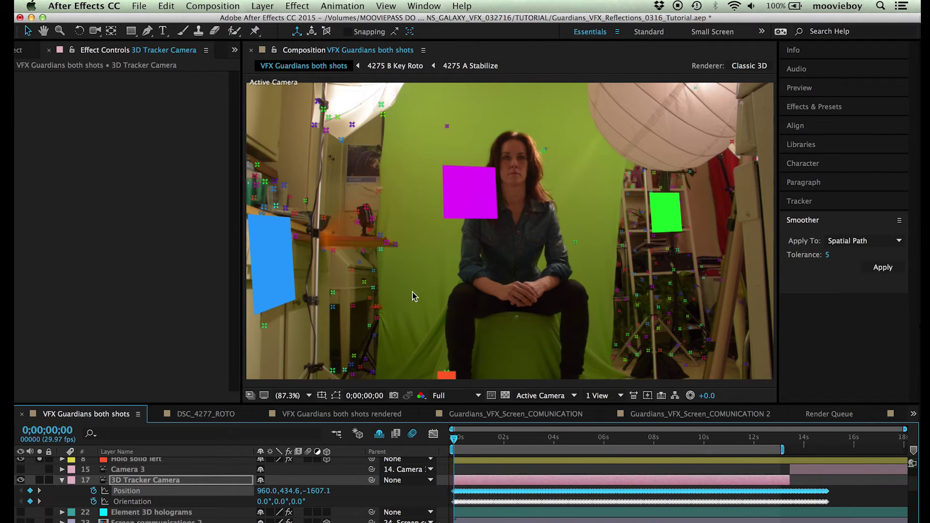
- Smooth the Position keyframes with the Smoother at tolerance 5 and preview the shot
click(423, 7)
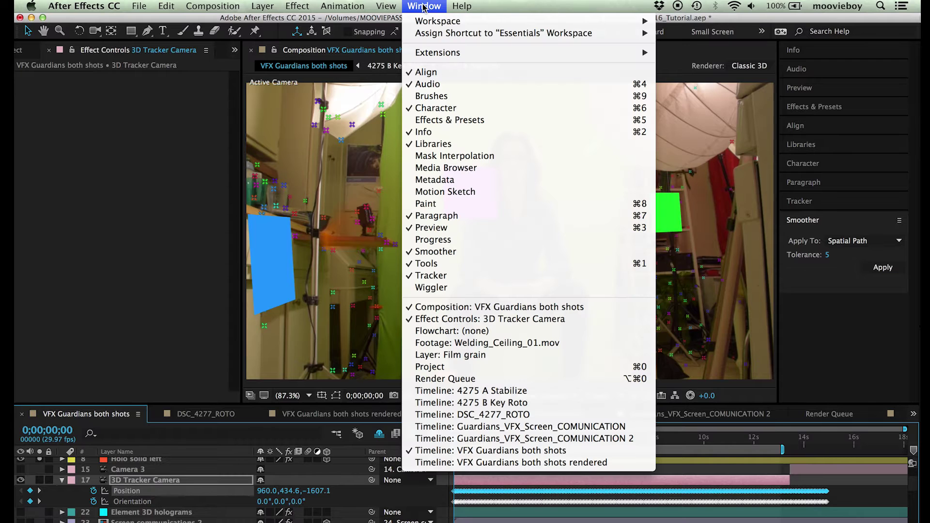
click(435, 252)
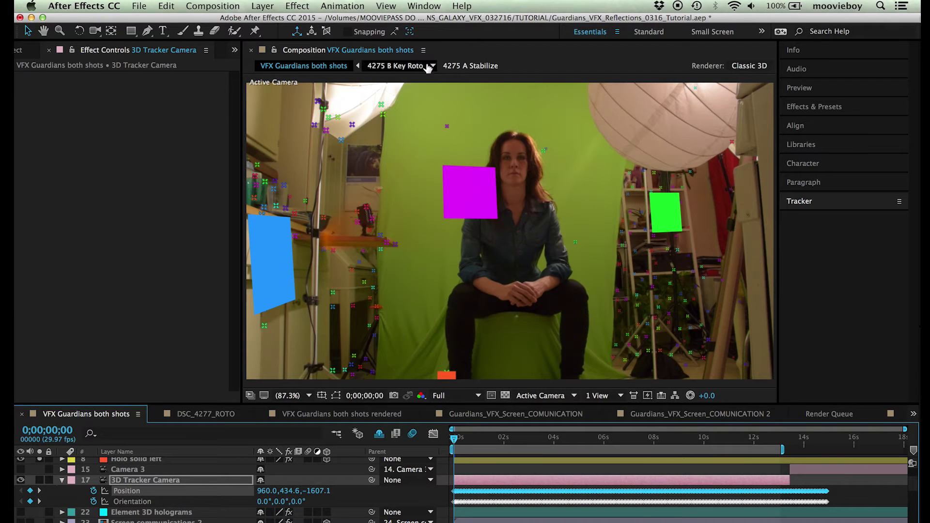
click(425, 6)
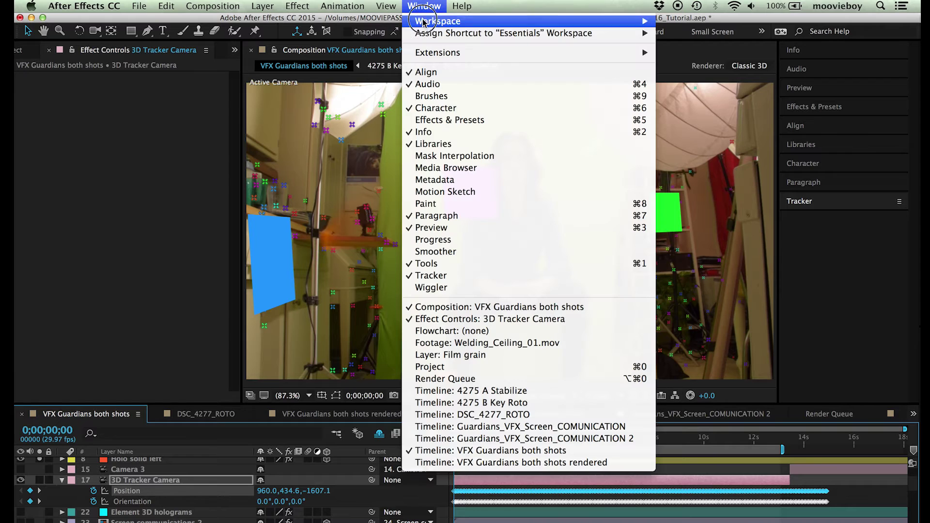
click(434, 253)
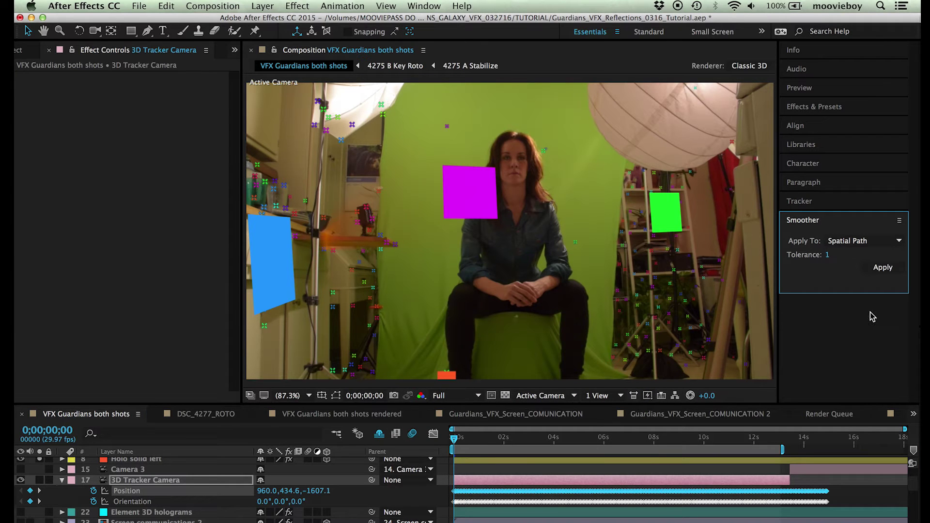
click(827, 254)
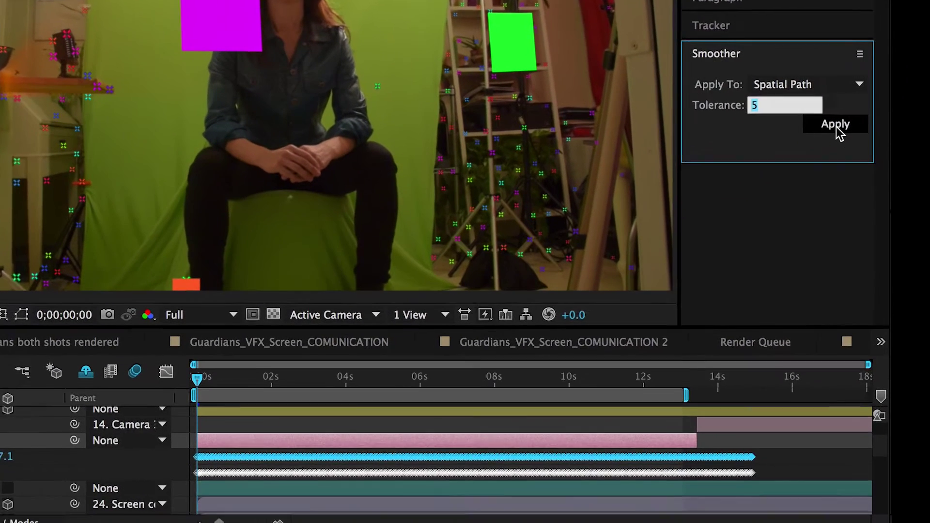
click(883, 269)
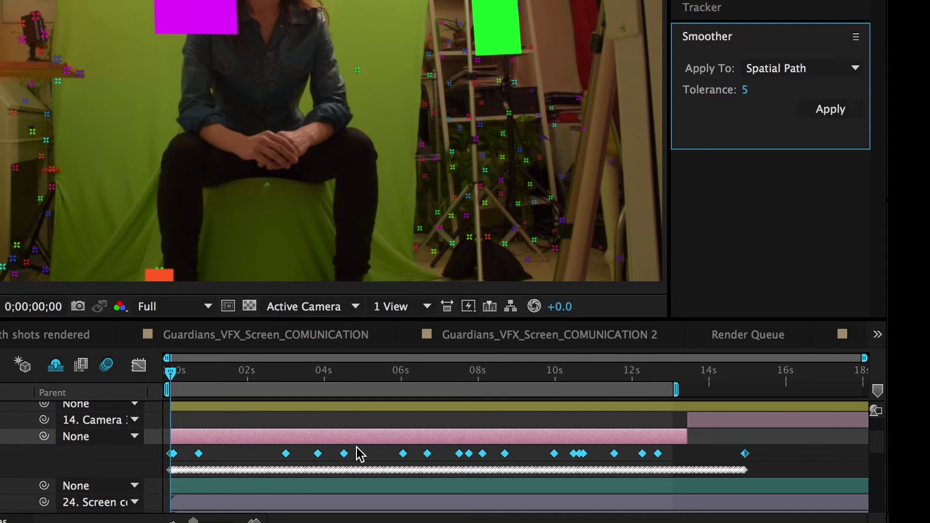
drag(299, 374, 499, 376)
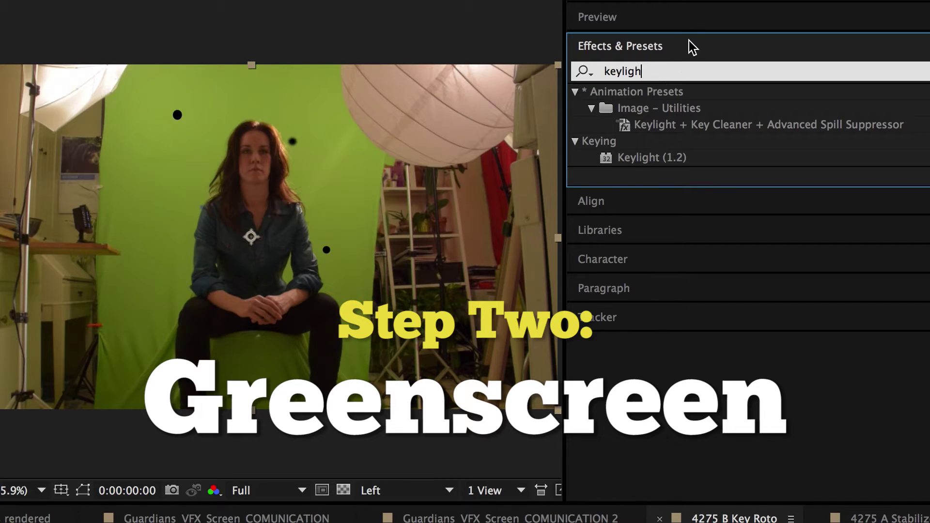
- Apply Keylight (1.2) from an Effects & Presets search to key out the green screen
text(t)
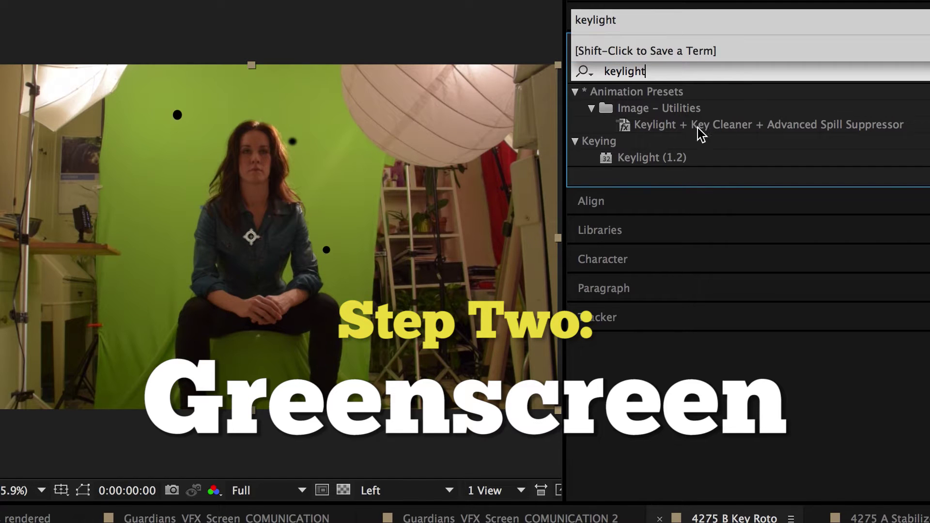
key(Return)
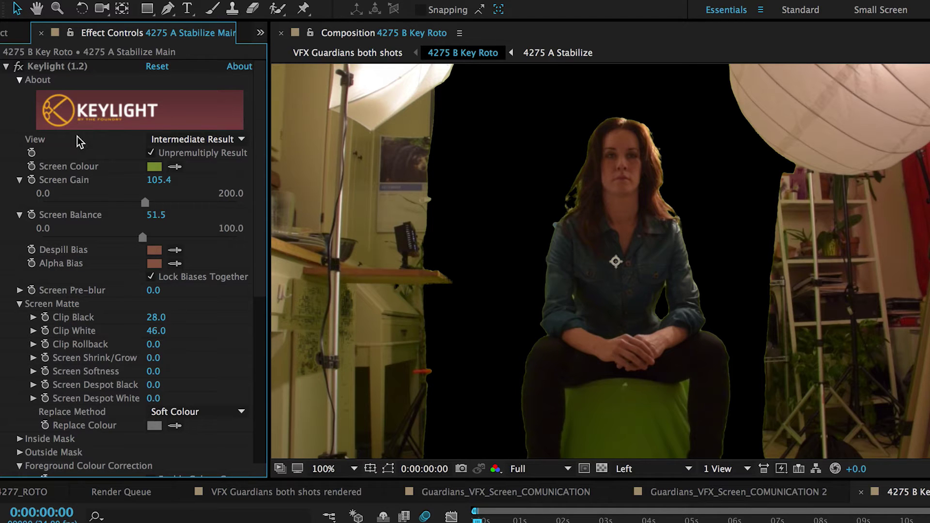
click(7, 67)
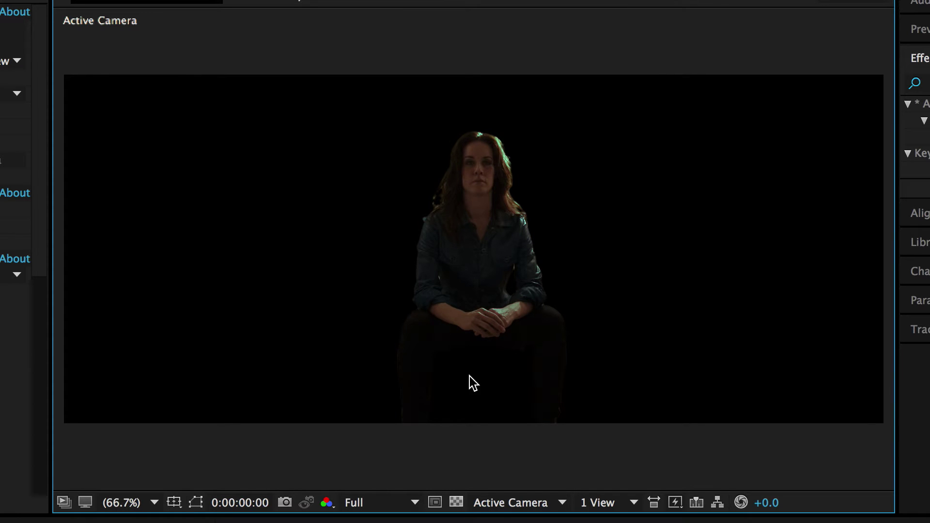
- Review the VFX Guardians both shots settings: 2540×1080, 24 fps, 18 seconds
key(ctrl+k)
drag(164, 93, 600, 19)
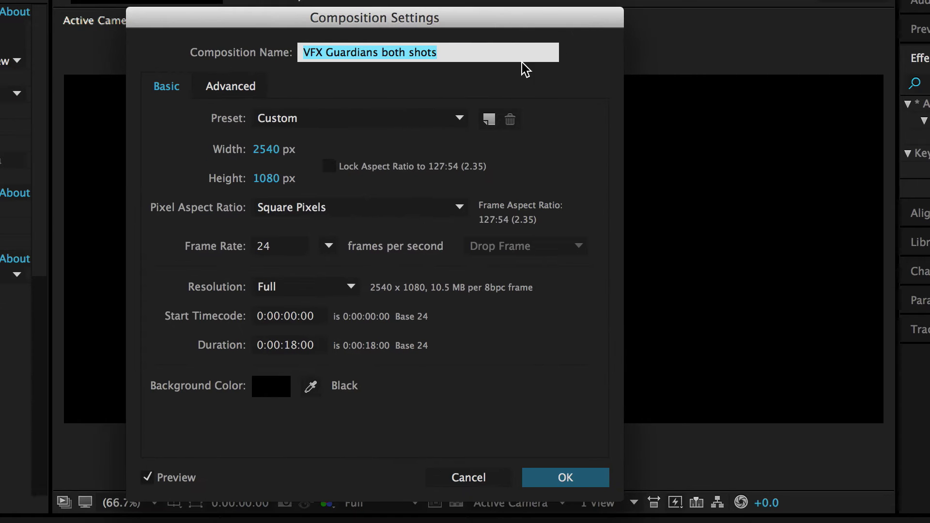
click(538, 73)
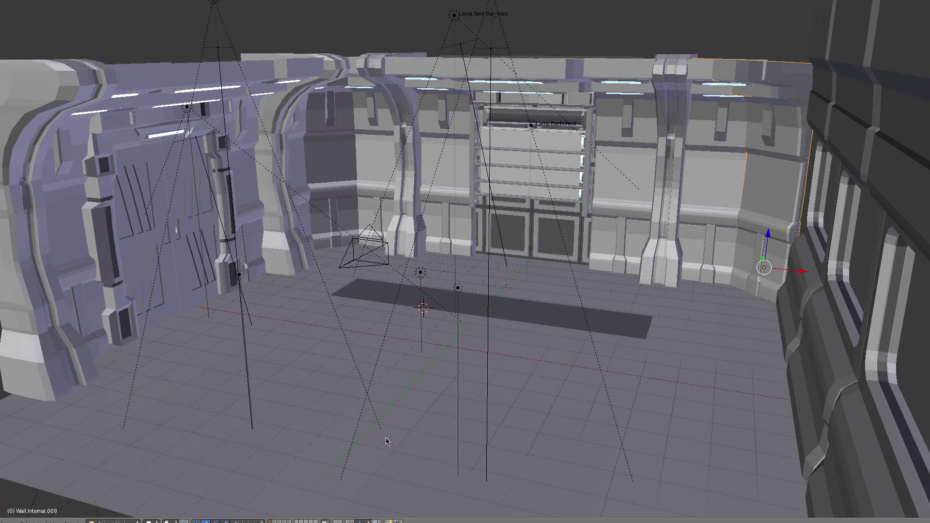
- Orbit around the bar room walls, lamps and ceiling grid, then show the props layer
scroll(466, 351, down, 4)
mouse_move(466, 352)
mouse_down()
mouse_move(509, 338)
mouse_move(481, 341)
mouse_up()
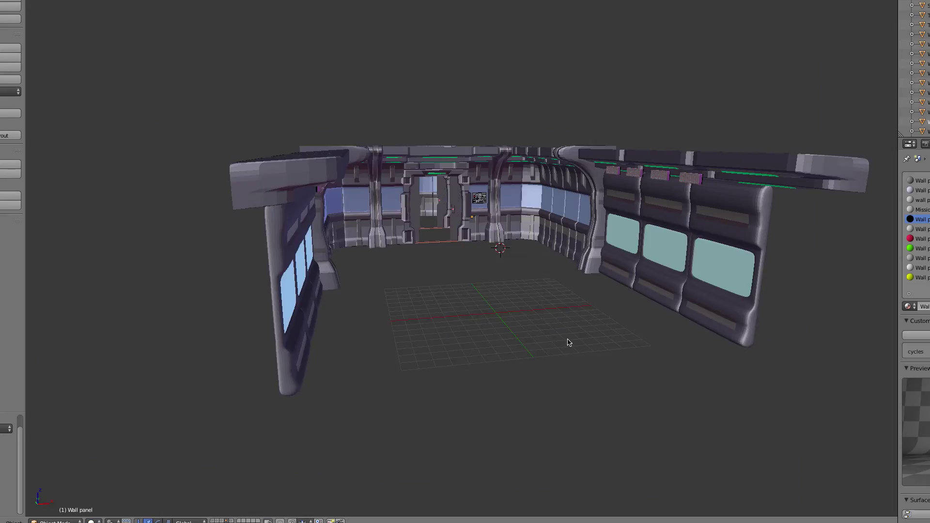
drag(569, 338, 320, 340)
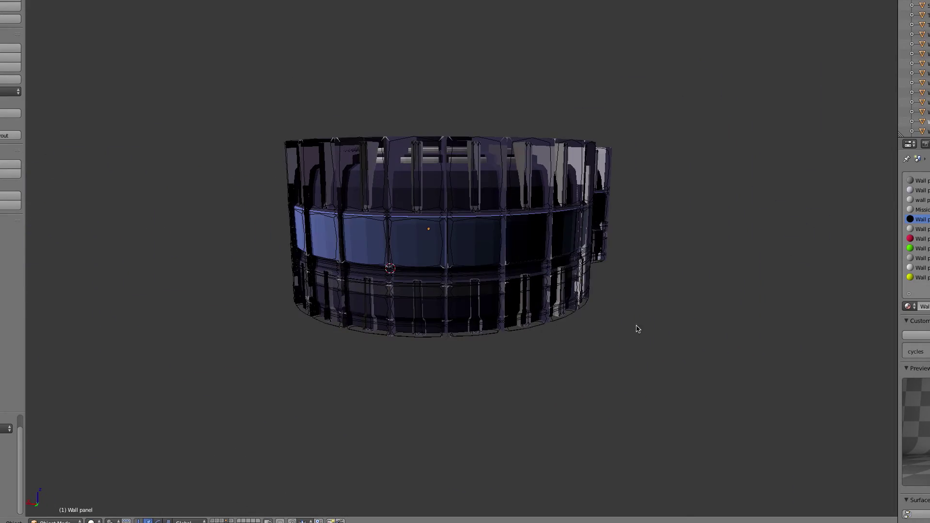
drag(638, 329, 470, 328)
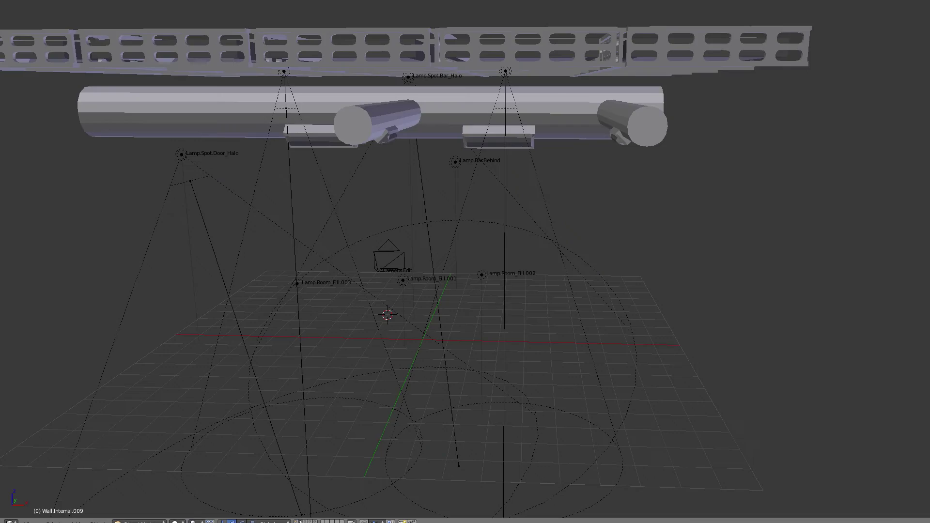
drag(440, 353, 421, 327)
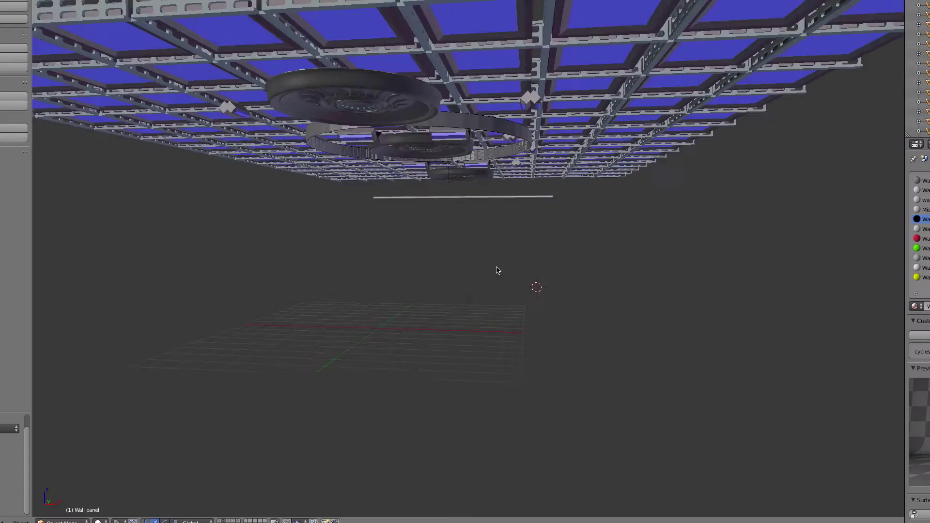
drag(496, 266, 525, 272)
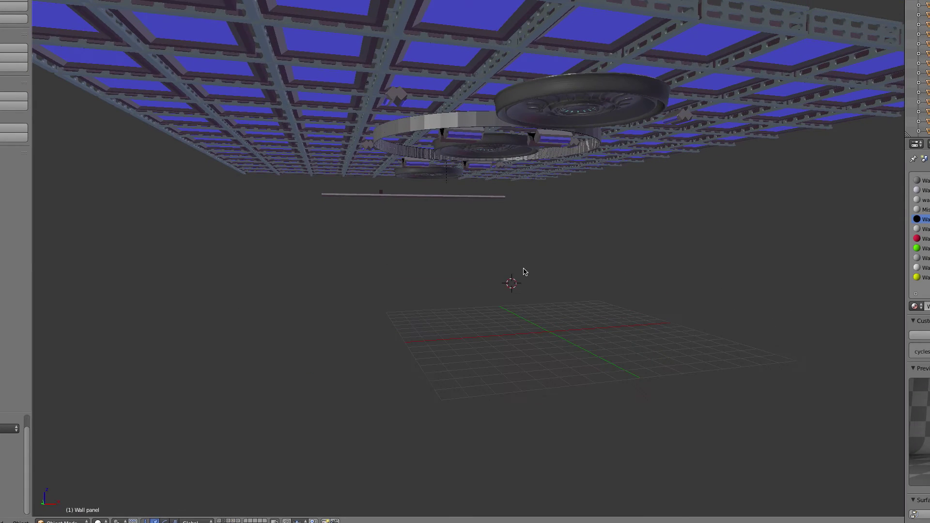
click(230, 521)
- Orbit the view around the loose props: guitar, goggles, swords and bag
scroll(468, 330, up, 2)
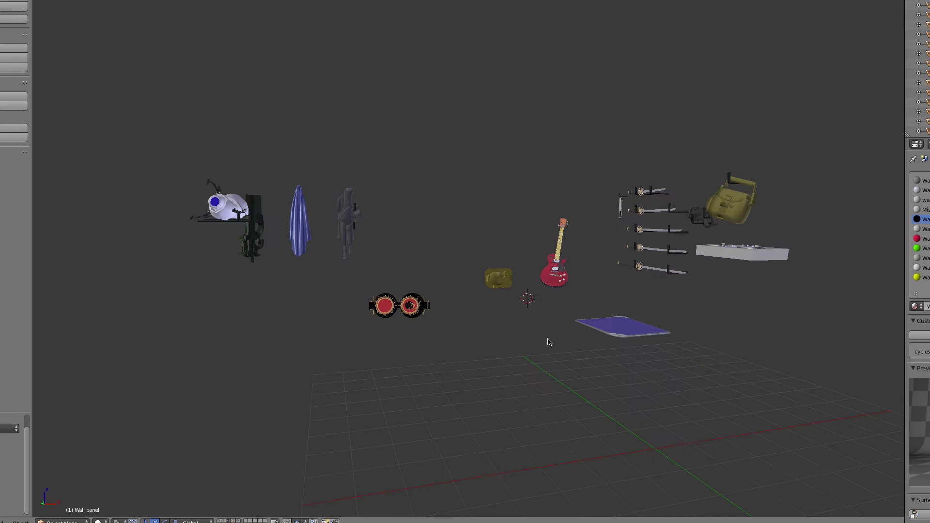
mouse_move(551, 347)
mouse_down()
mouse_move(529, 363)
mouse_move(473, 355)
mouse_move(542, 363)
mouse_move(555, 351)
mouse_up()
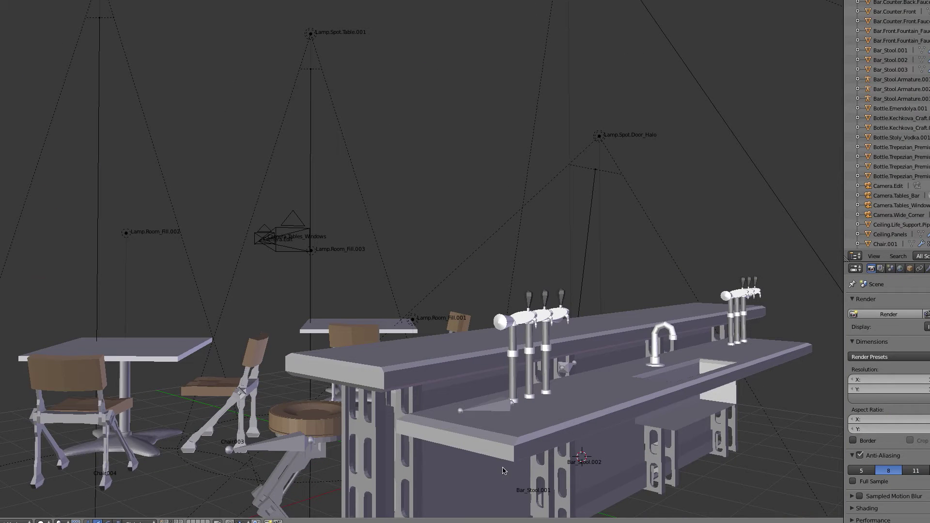
- Orbit around the bar stools and curved wall panels, and switch to wireframe shading
drag(503, 469, 488, 341)
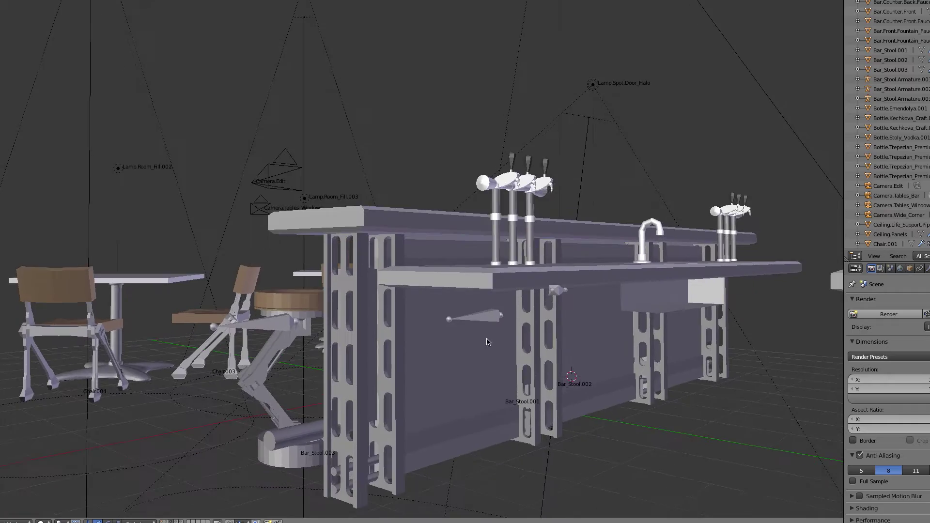
mouse_move(560, 366)
mouse_down()
mouse_move(540, 369)
mouse_move(657, 379)
mouse_move(532, 376)
mouse_move(570, 368)
mouse_up()
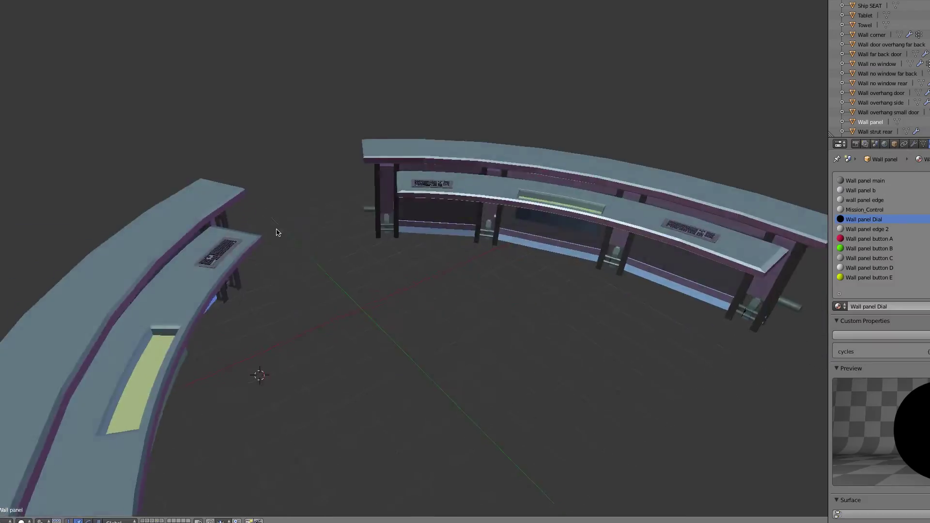
drag(276, 232, 439, 333)
click(21, 521)
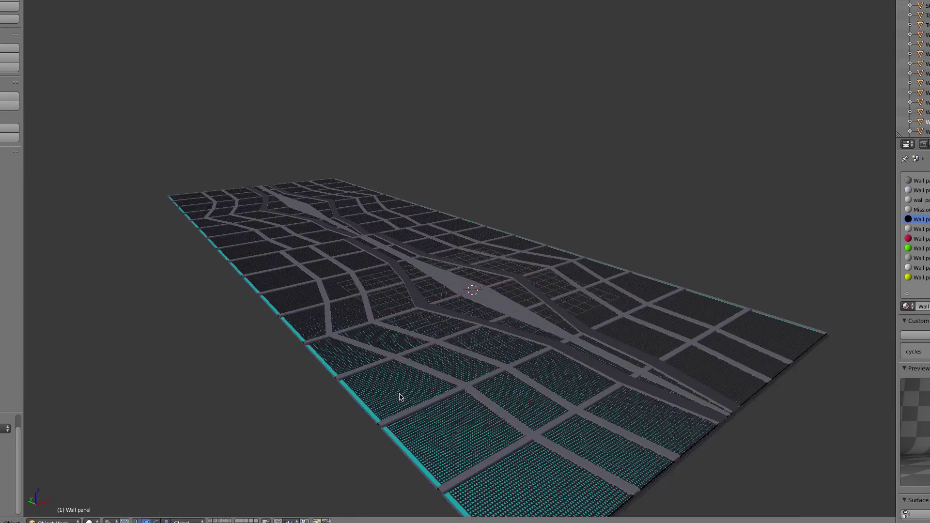
- Inspect the screen kiosk device up close from a low angle
drag(553, 371, 523, 366)
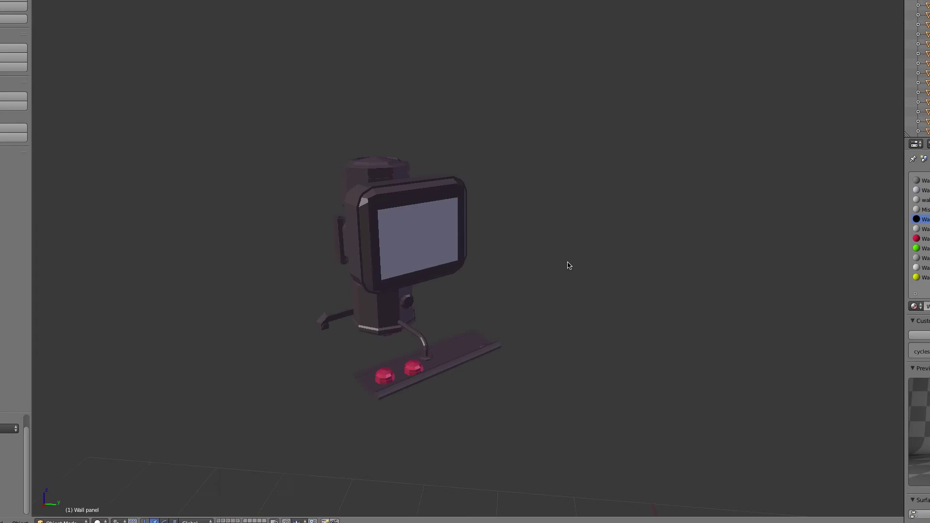
scroll(568, 264, up, 2)
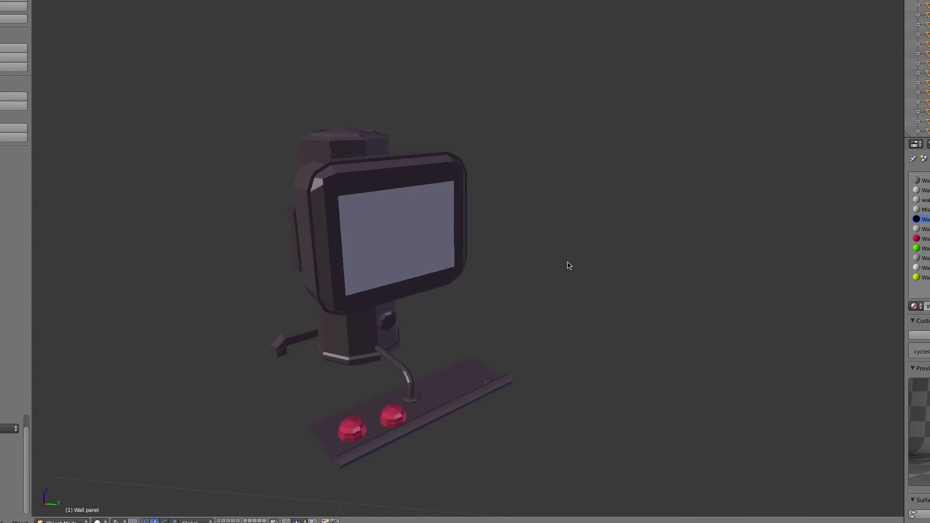
drag(563, 269, 621, 247)
scroll(623, 246, up, 3)
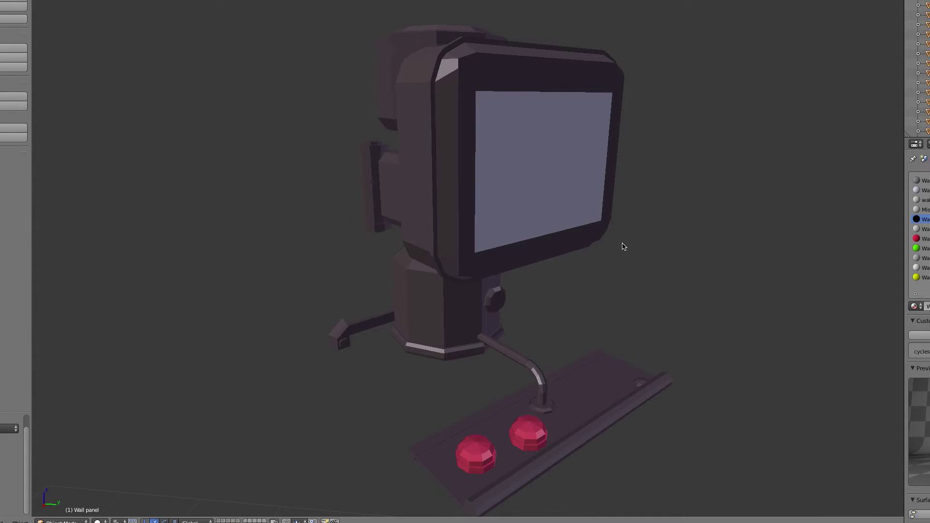
scroll(623, 247, down, 6)
scroll(623, 252, down, 1)
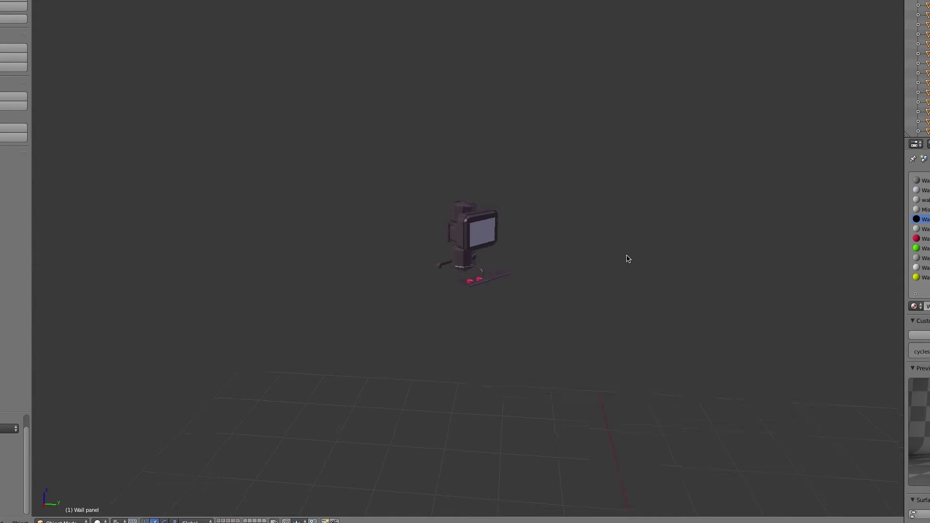
- Orbit around the seated woman model to view it from three-quarter angles
drag(625, 257, 752, 282)
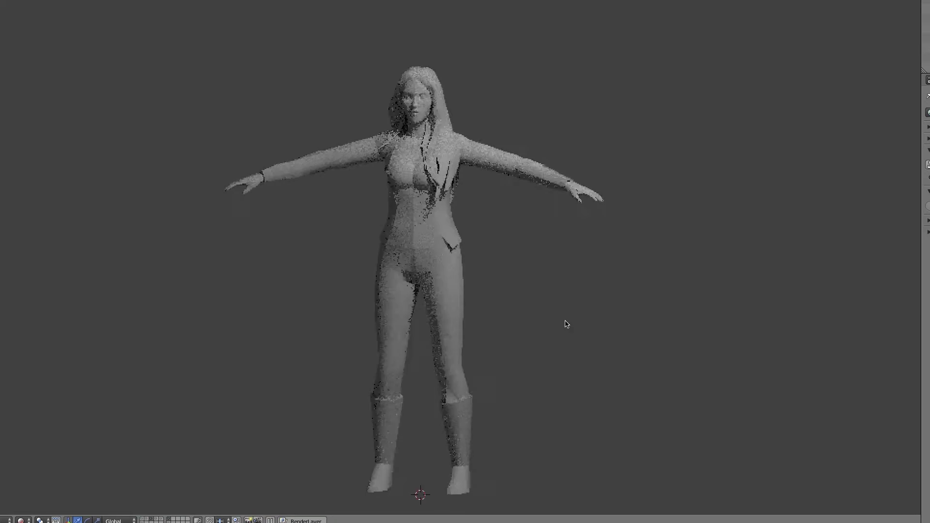
drag(566, 321, 521, 320)
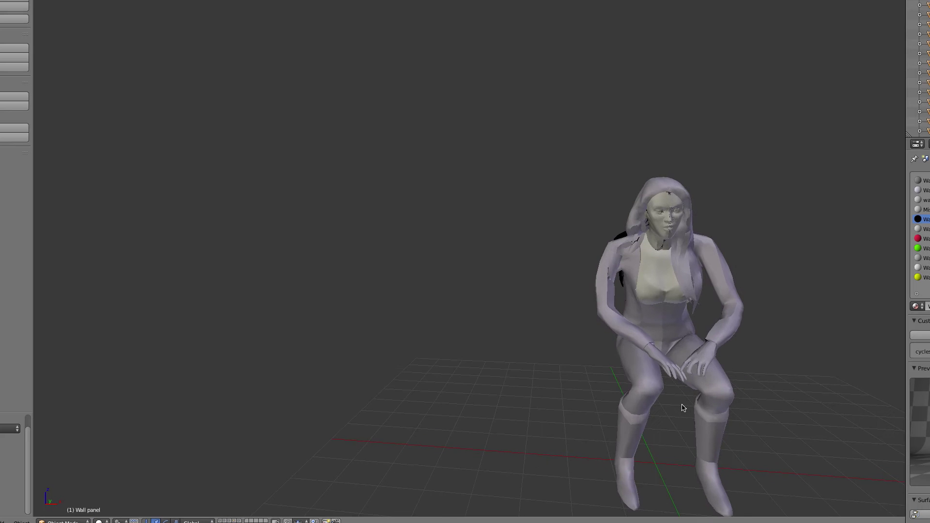
drag(683, 408, 774, 411)
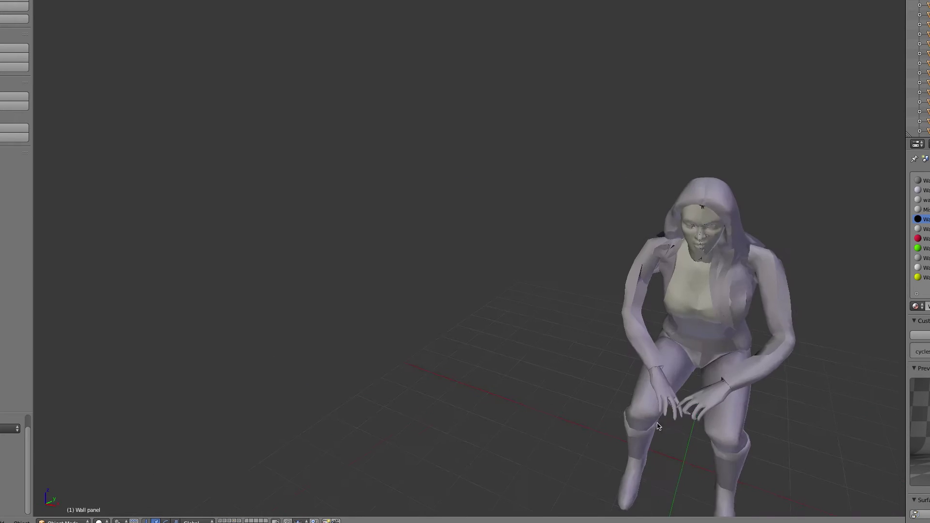
scroll(679, 426, down, 2)
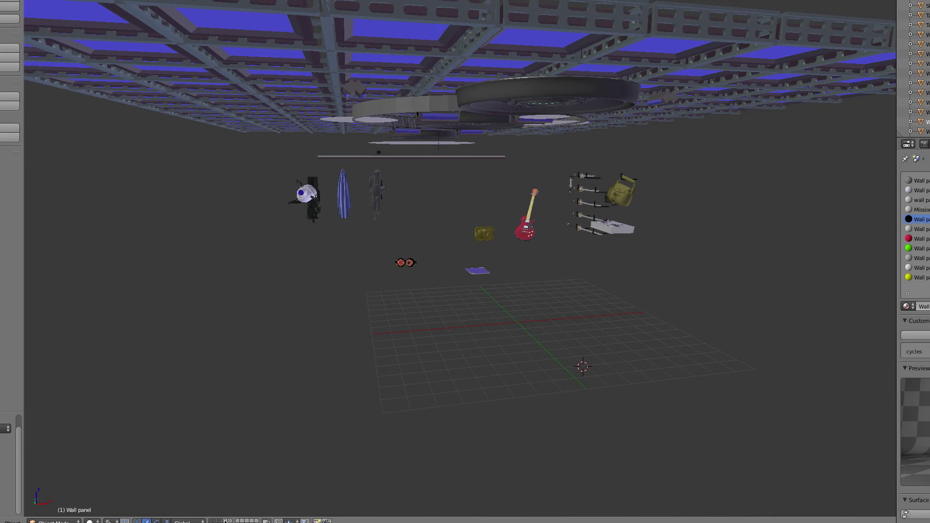
- Turn on the walls, captain's chair, tiled floor, consoles and seated-woman layers, then dolly into the bridge
shift+click(227, 521)
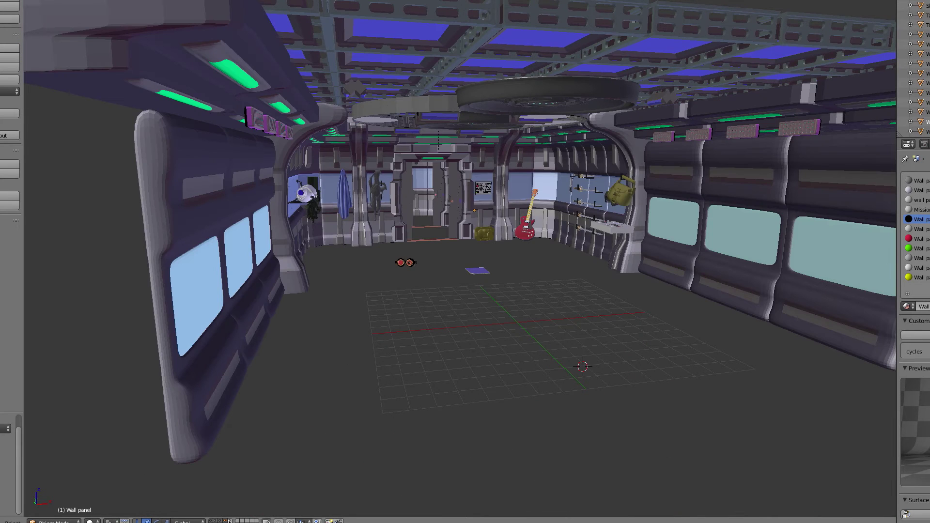
shift+click(230, 521)
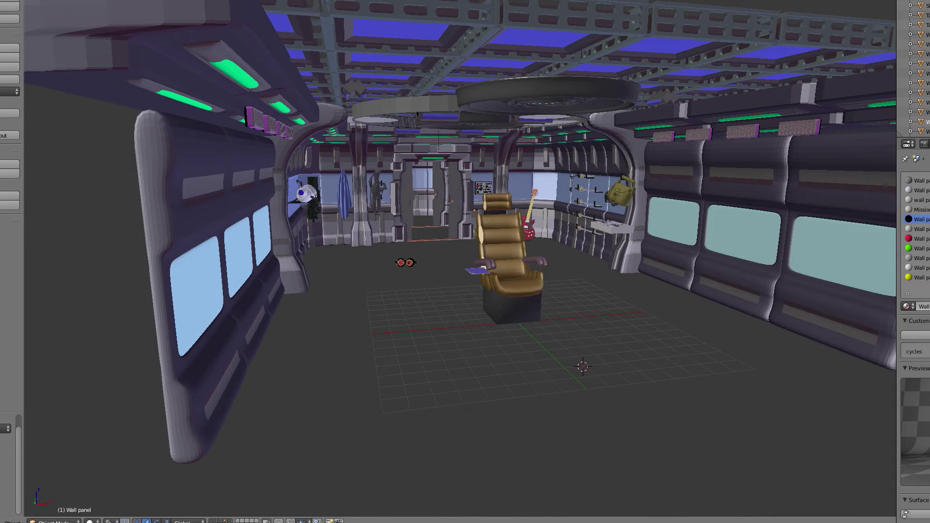
shift+click(234, 521)
shift+click(237, 521)
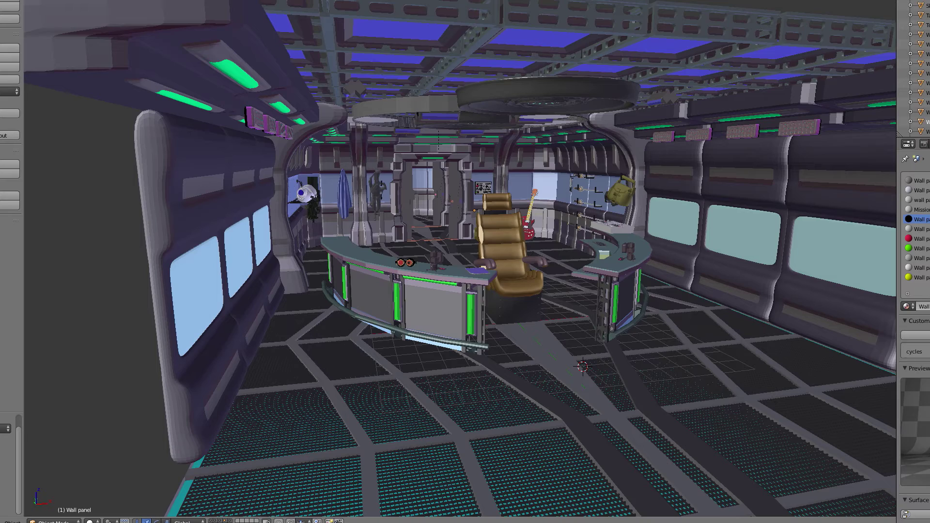
shift+click(241, 520)
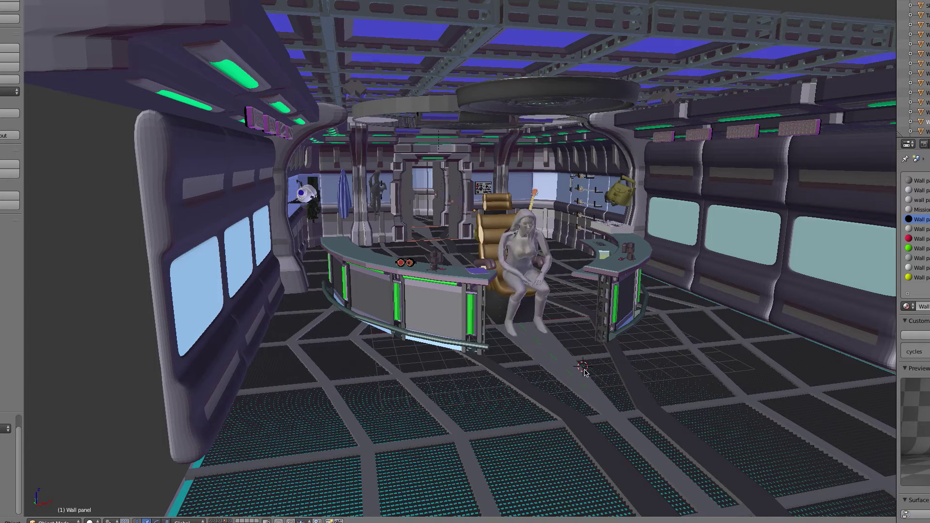
scroll(584, 372, up, 6)
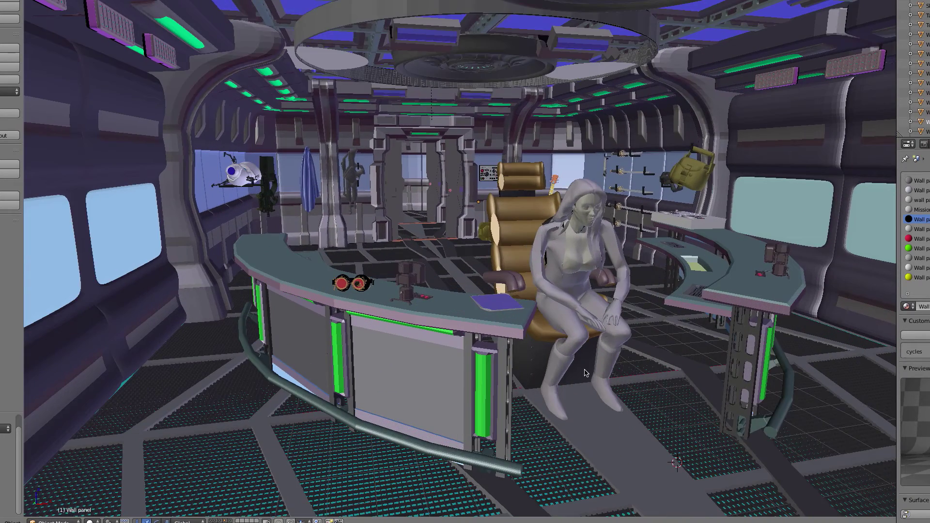
scroll(627, 380, up, 4)
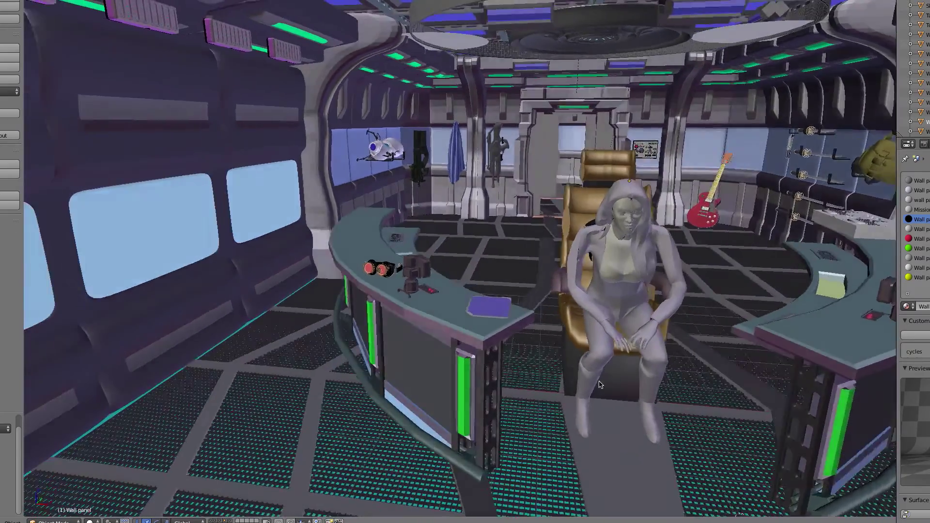
scroll(600, 384, up, 8)
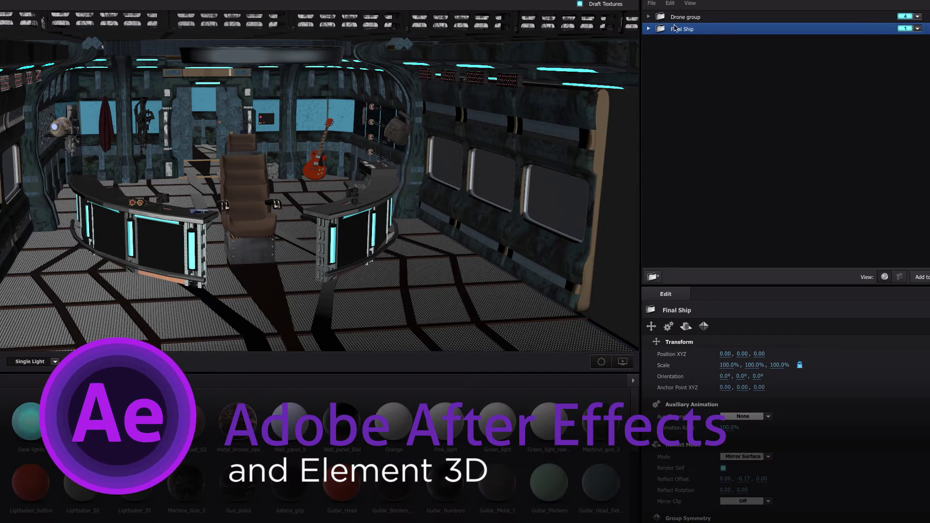
- Expand the Final Ship group and the SciFi_Ship_interior_TS_042216 model, and scroll through its materials
click(649, 30)
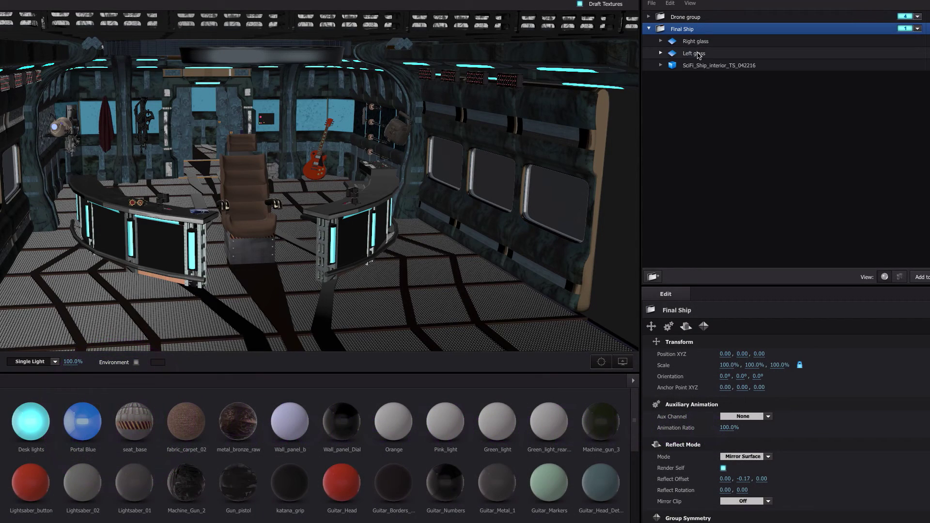
click(695, 66)
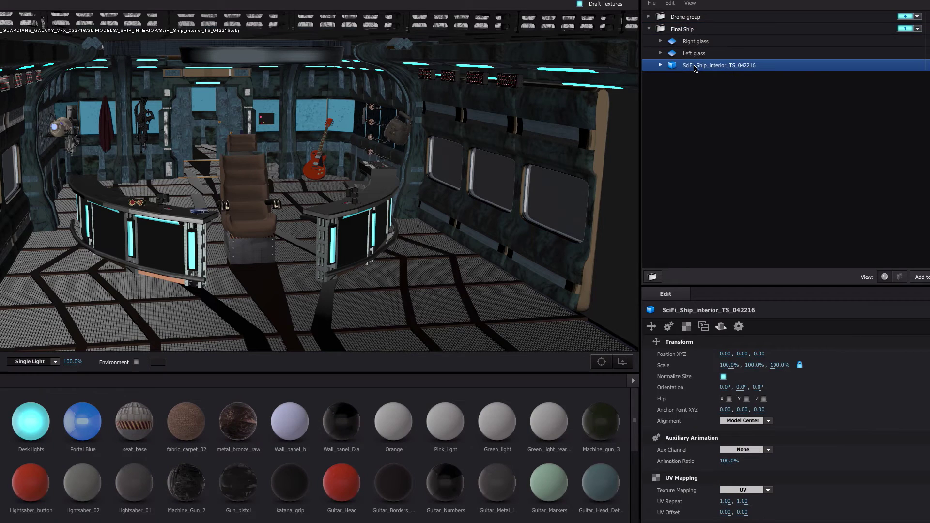
click(661, 66)
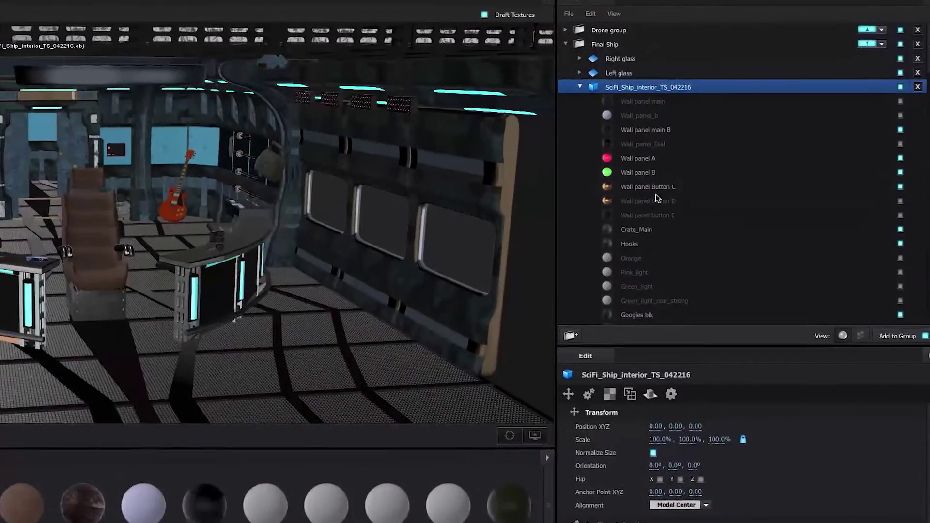
scroll(628, 284, down, 3)
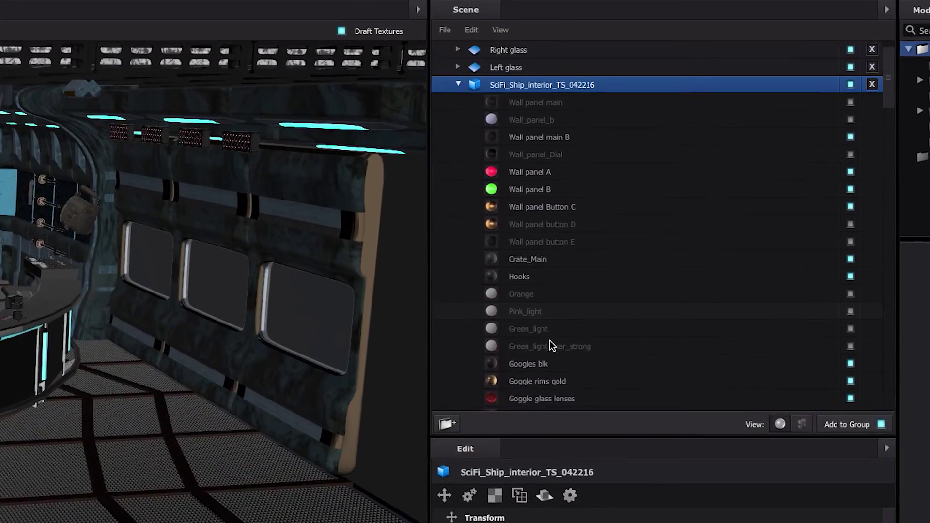
scroll(525, 357, down, 4)
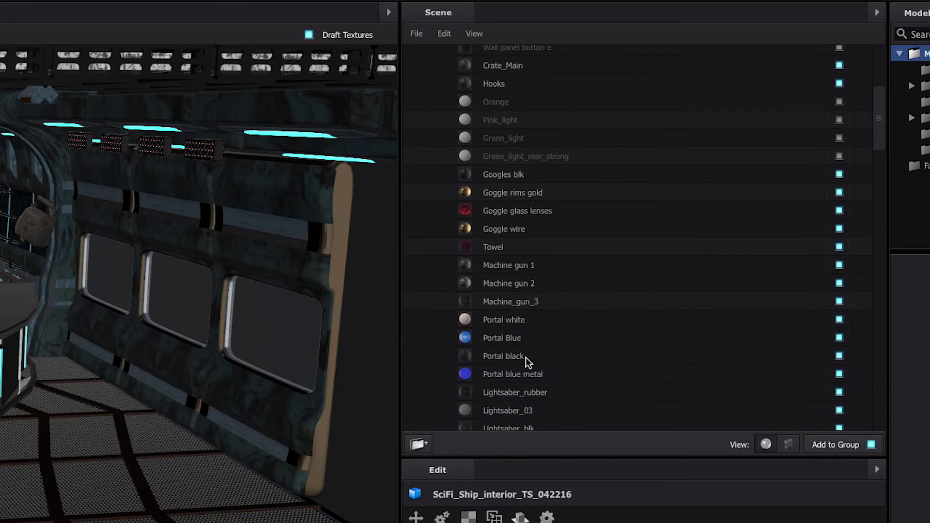
scroll(525, 356, down, 4)
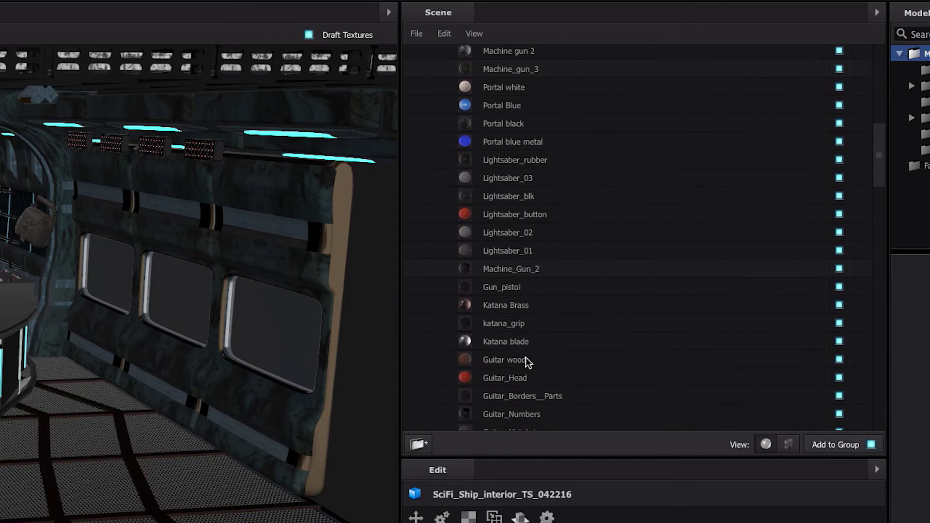
scroll(525, 356, down, 5)
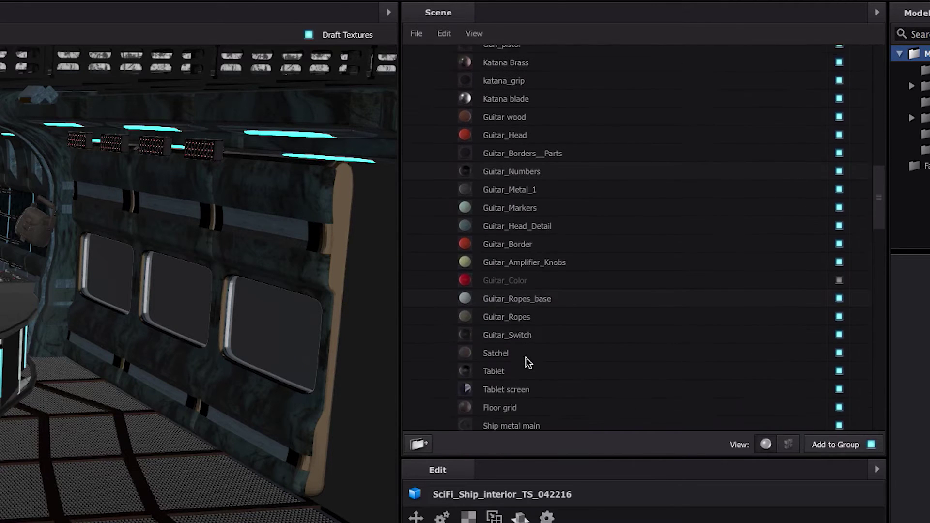
scroll(525, 359, down, 5)
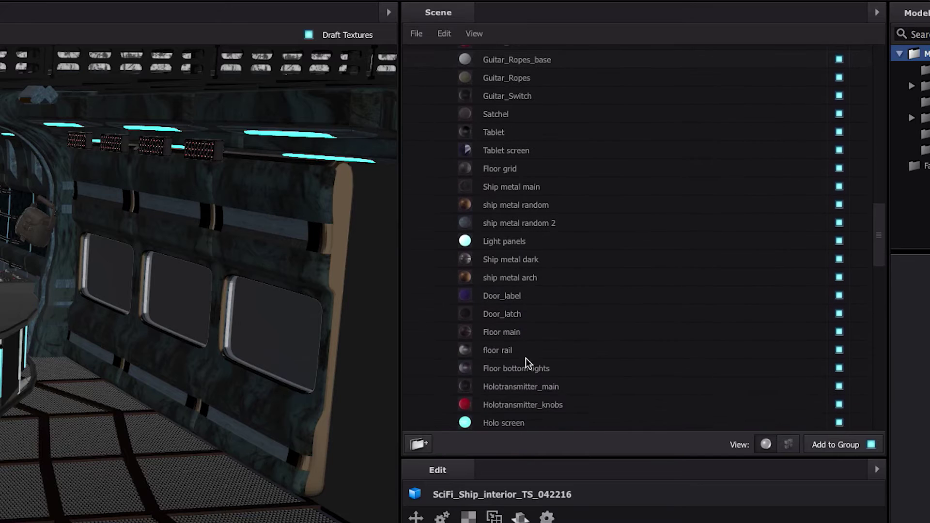
scroll(526, 358, down, 5)
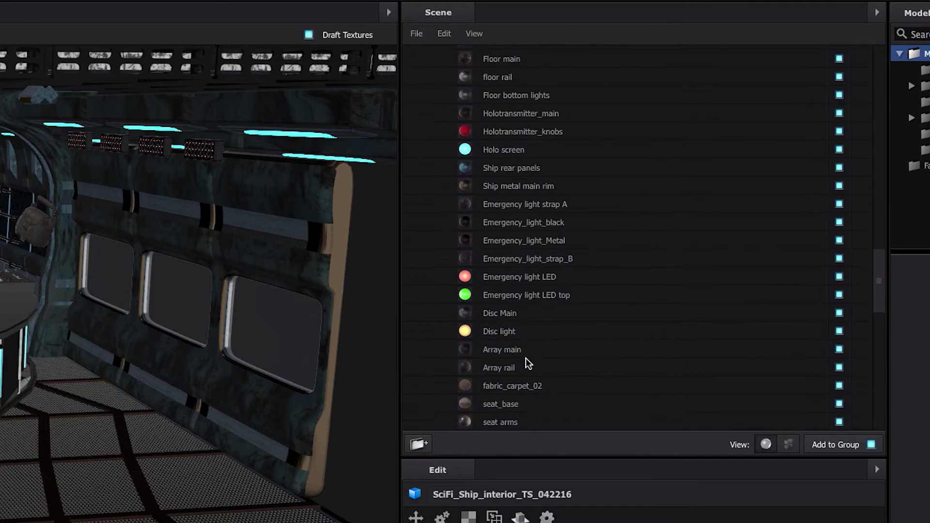
scroll(525, 363, down, 5)
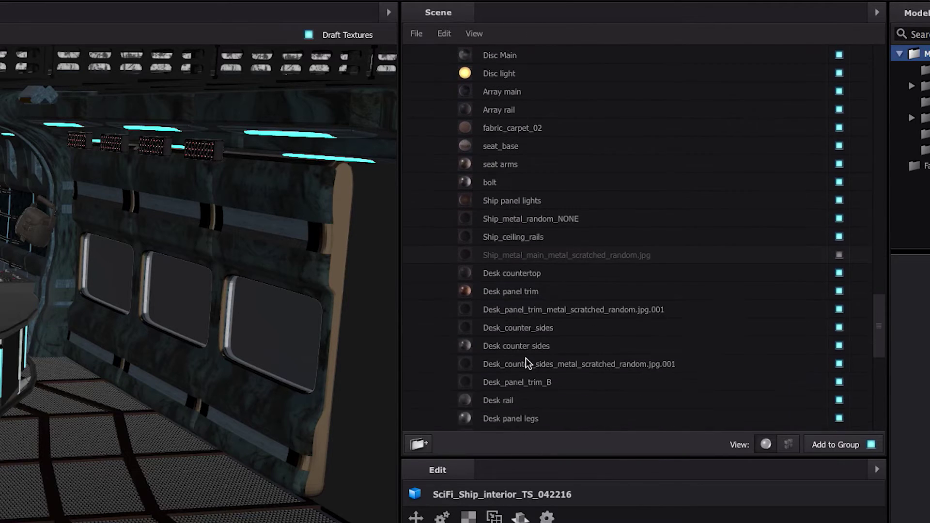
scroll(527, 362, down, 5)
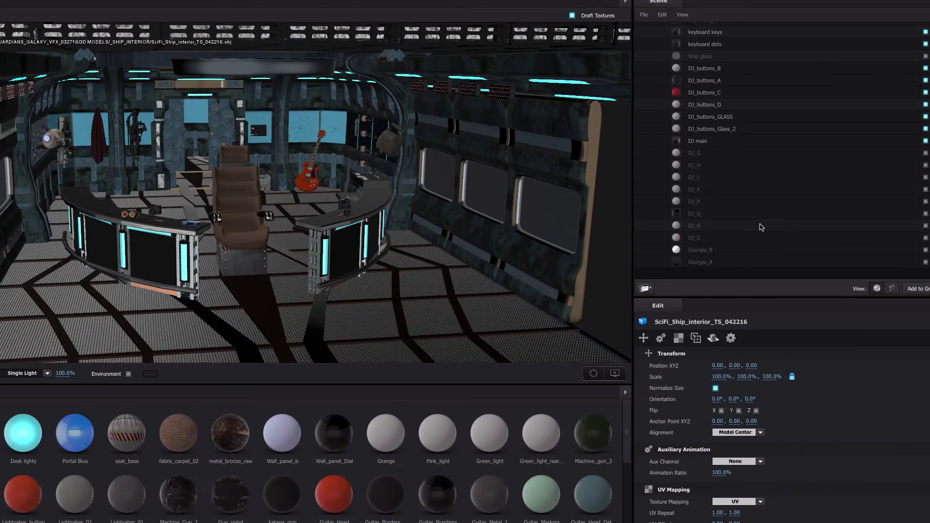
scroll(761, 227, down, 5)
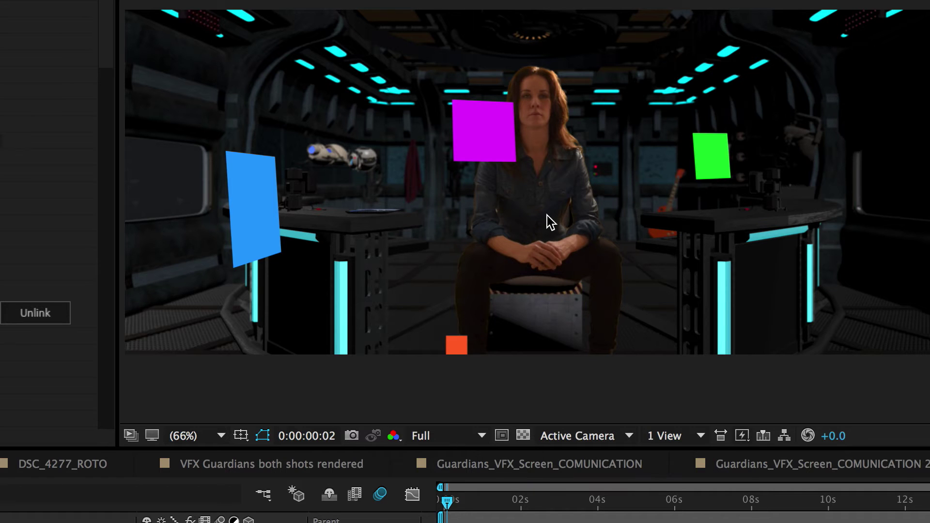
- Preview the set from Custom View 1, then return to the Active Camera shot of the actress
click(579, 444)
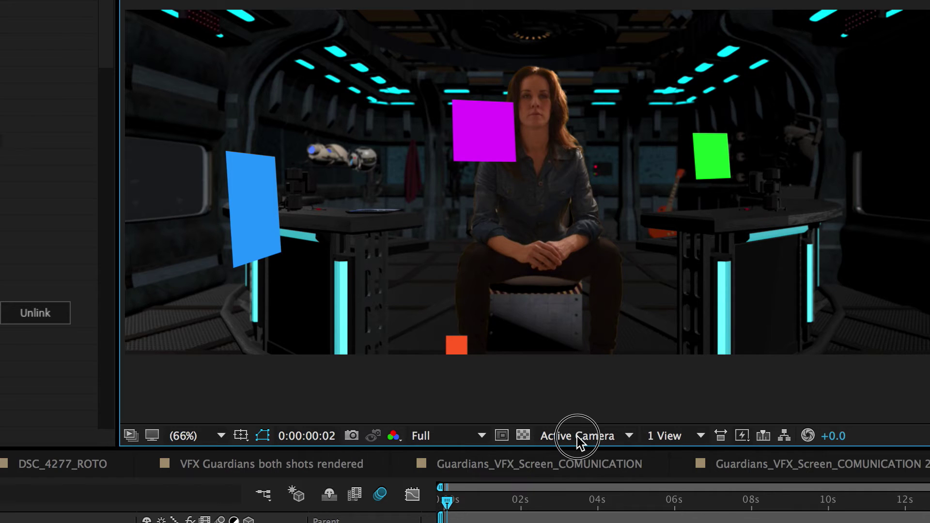
click(577, 436)
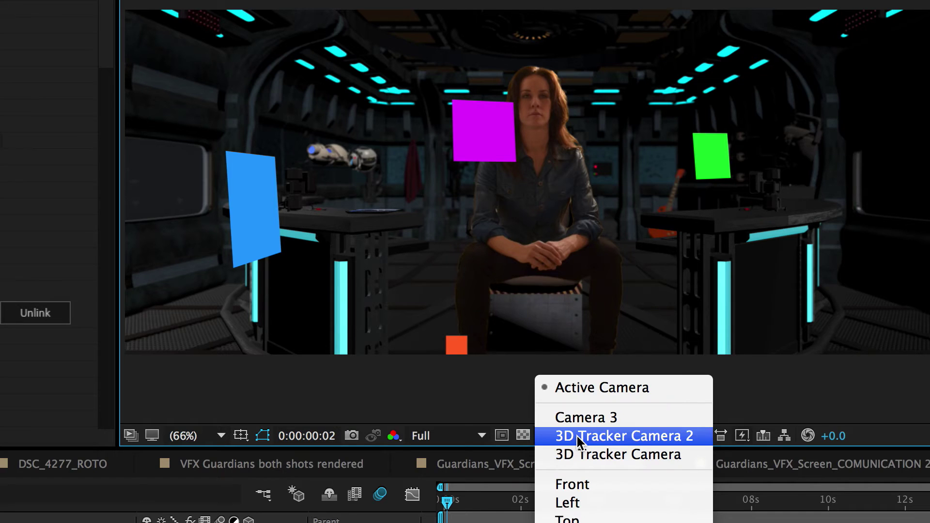
click(576, 522)
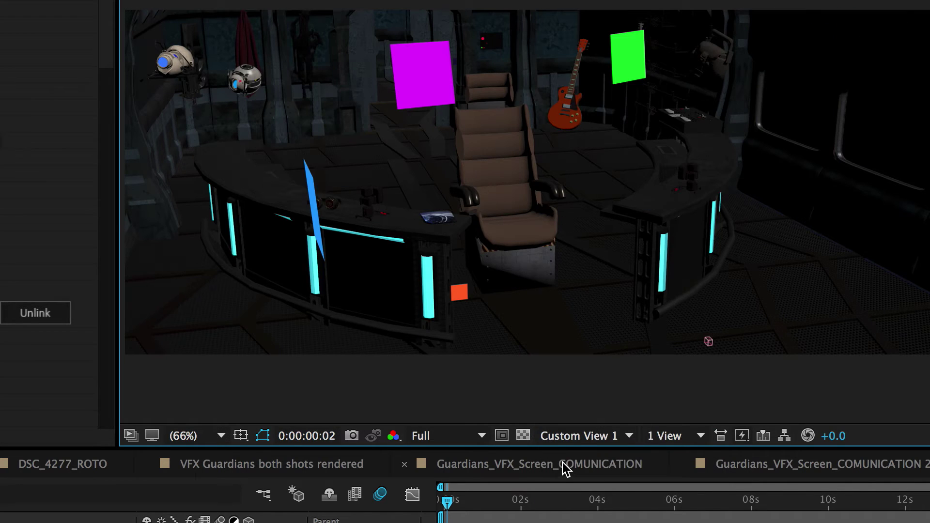
click(574, 438)
click(568, 388)
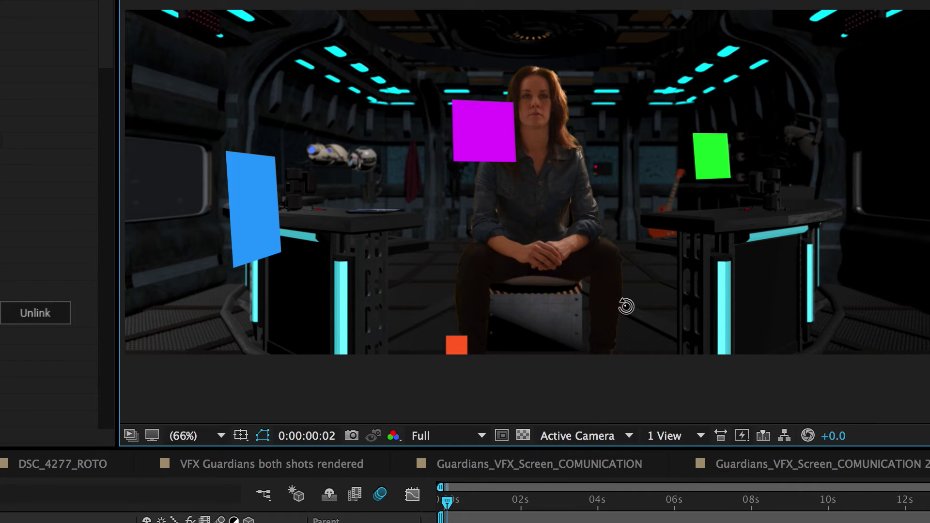
- Look through the 3D Tracker Camera, then switch the viewer to Custom View 3
click(598, 436)
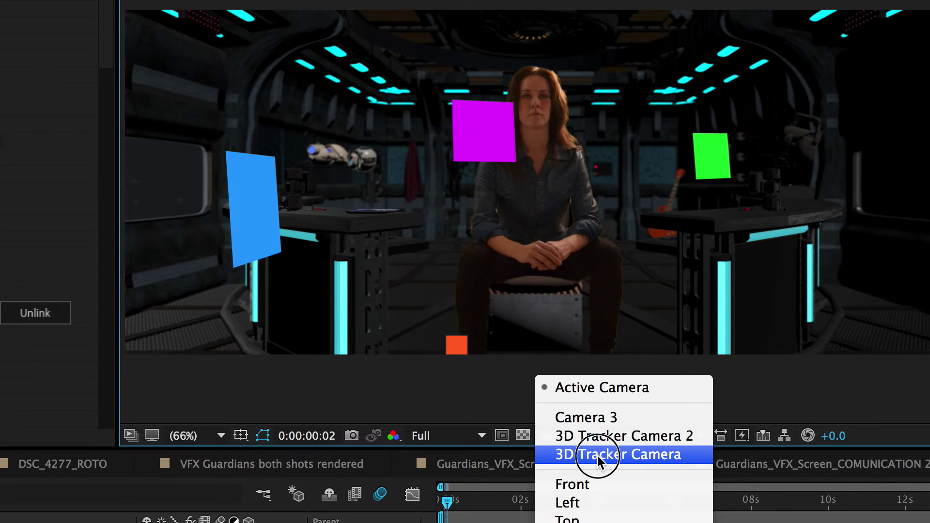
click(596, 455)
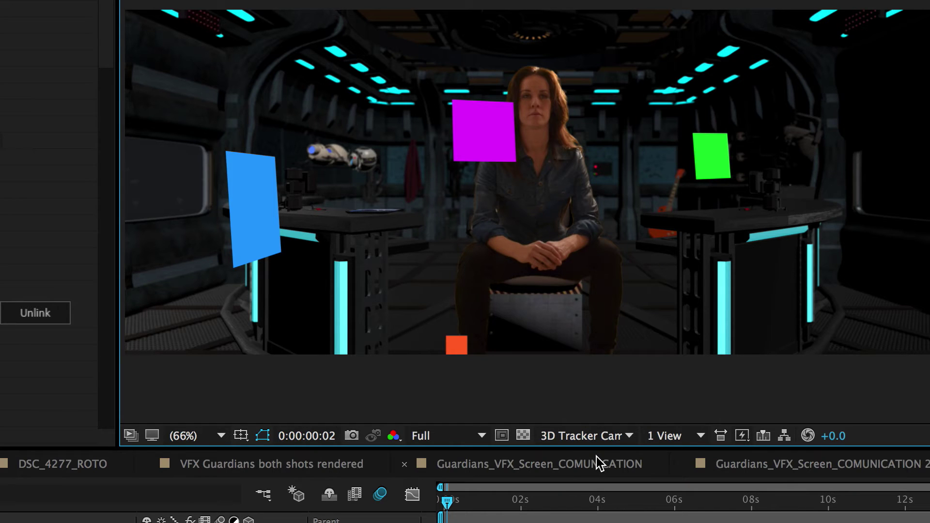
click(589, 434)
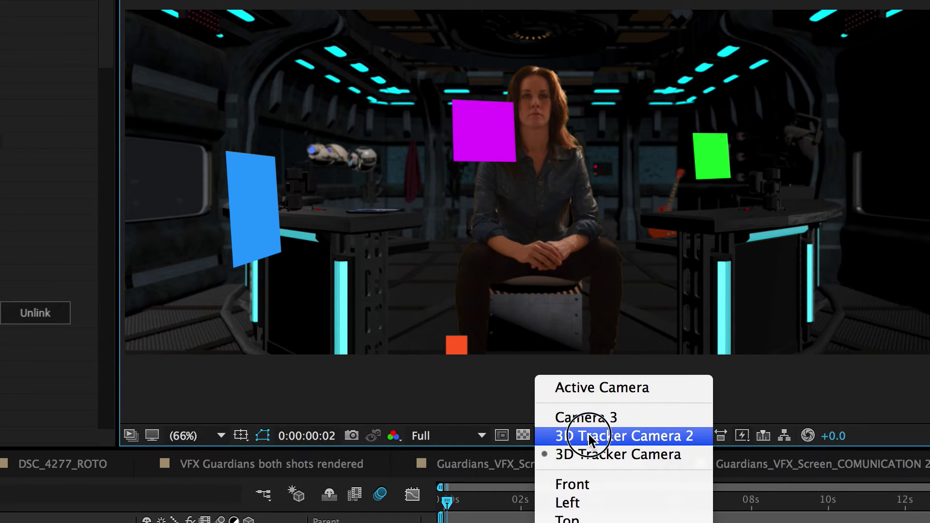
click(590, 510)
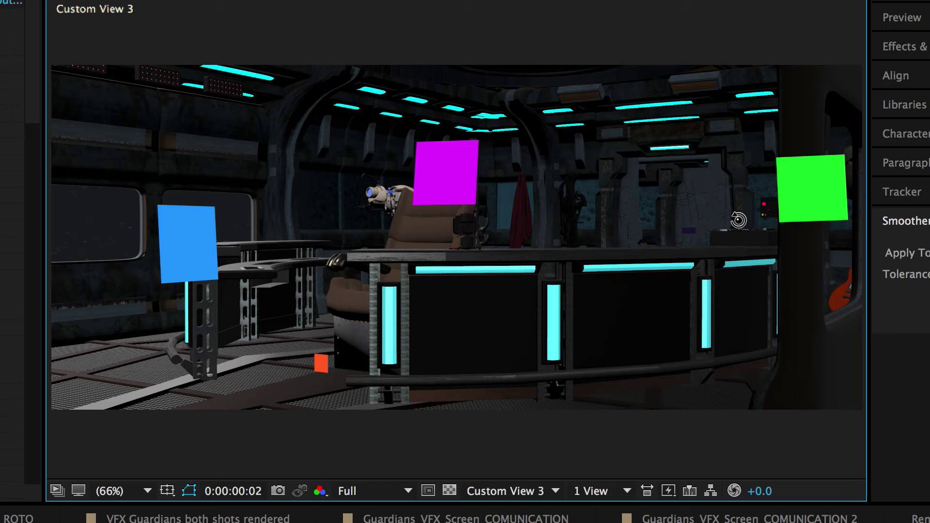
click(533, 490)
- Switch to Custom View 1, then Custom View 2, and scrub the playhead to about 10 seconds
key(Escape)
key(F11)
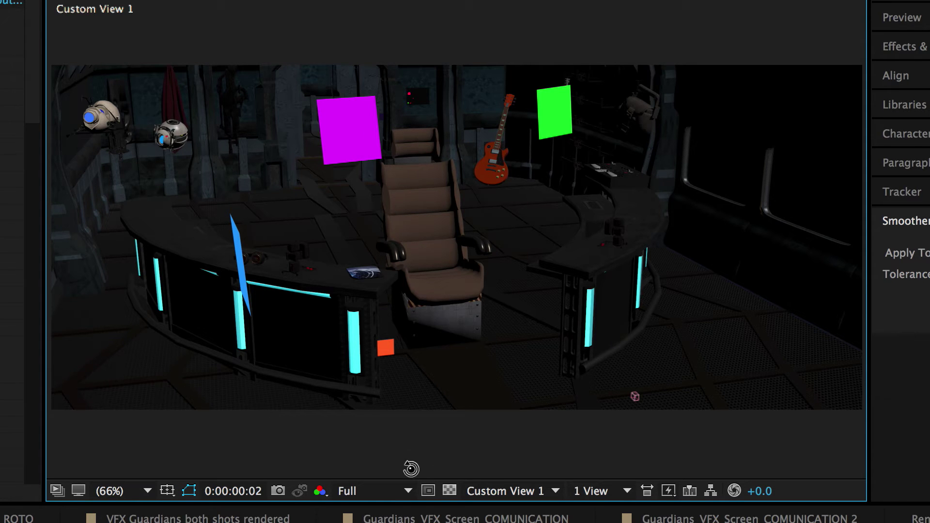
click(483, 491)
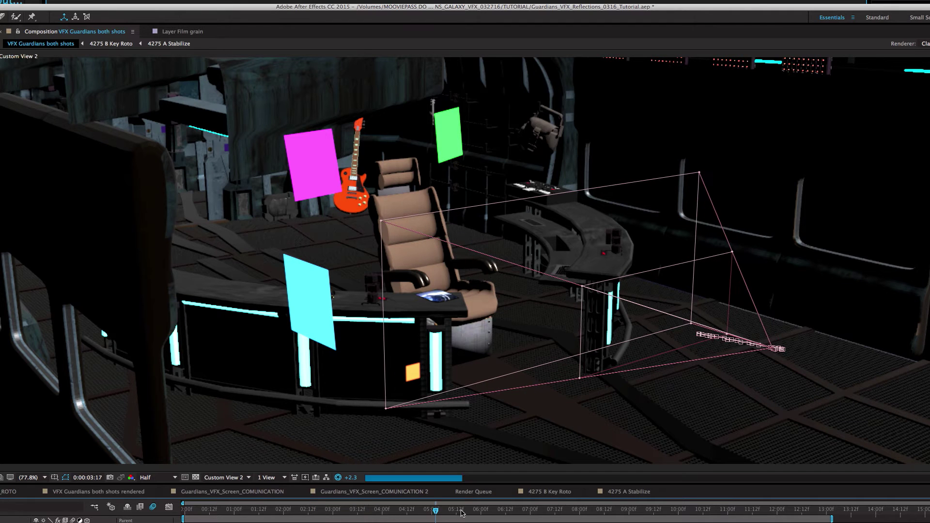
drag(461, 512, 533, 511)
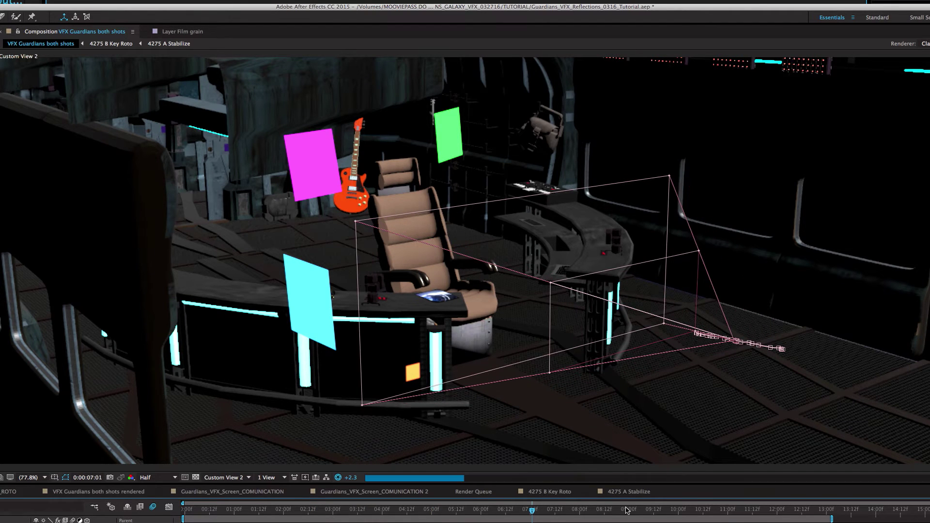
drag(626, 510, 824, 511)
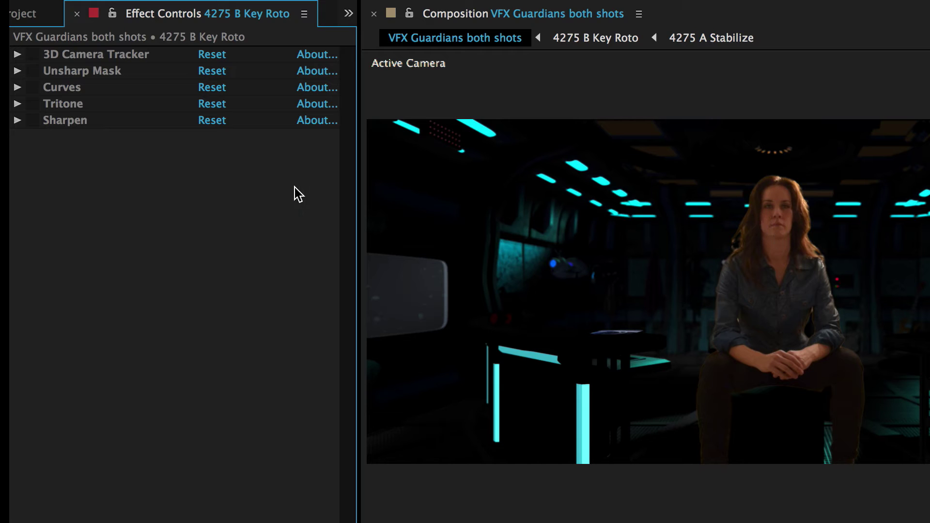
- Expand Unsharp Mask and Curves, toggle Curves off to compare, collapse it, and enable Tritone
click(18, 71)
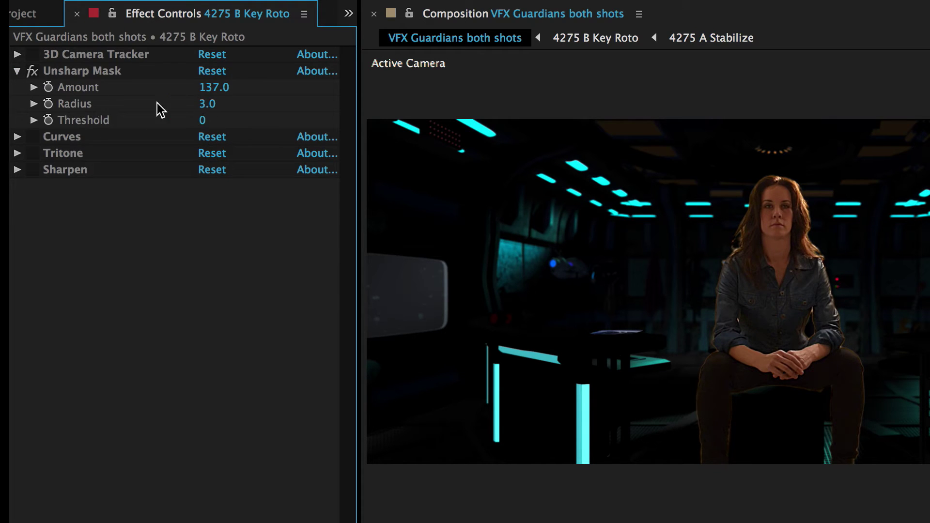
click(18, 137)
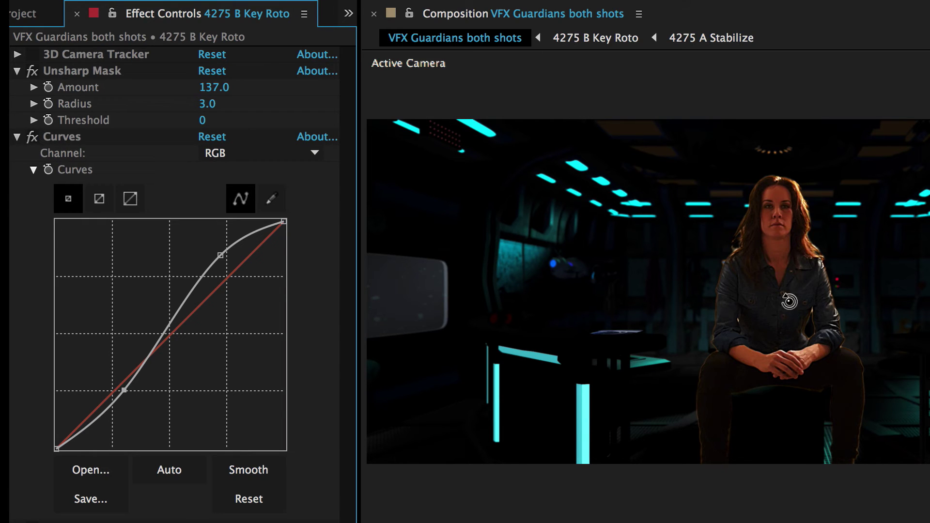
click(33, 139)
scroll(36, 387, down, 2)
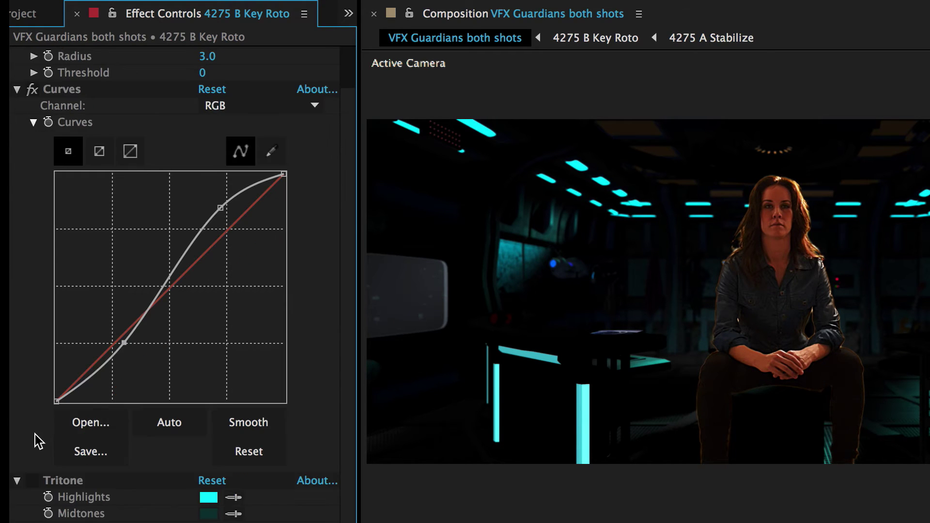
click(20, 88)
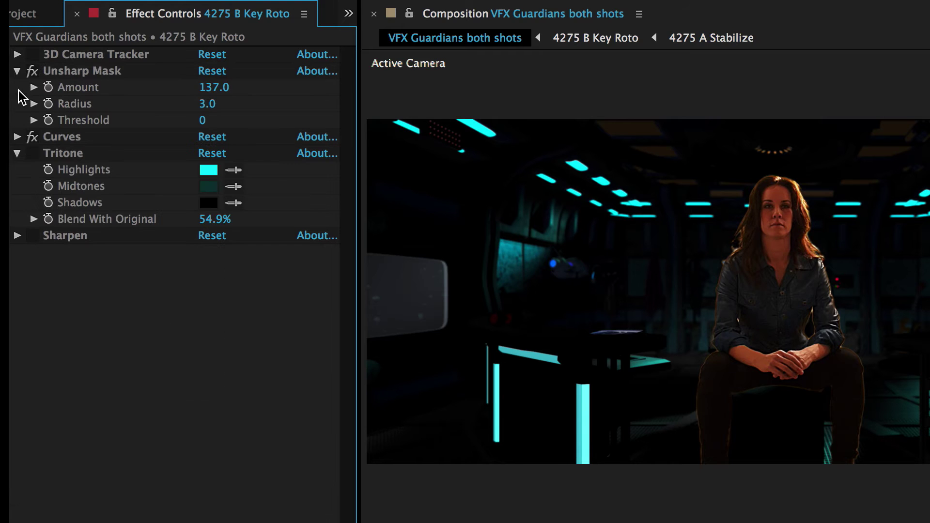
click(32, 153)
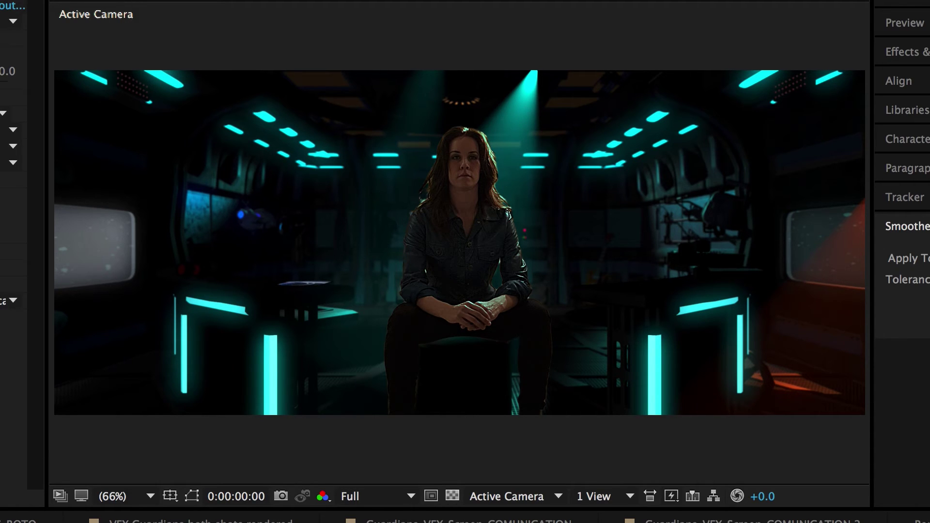
- Scroll down through the actress layer's effects in Effect Controls
scroll(15, 146, down, 3)
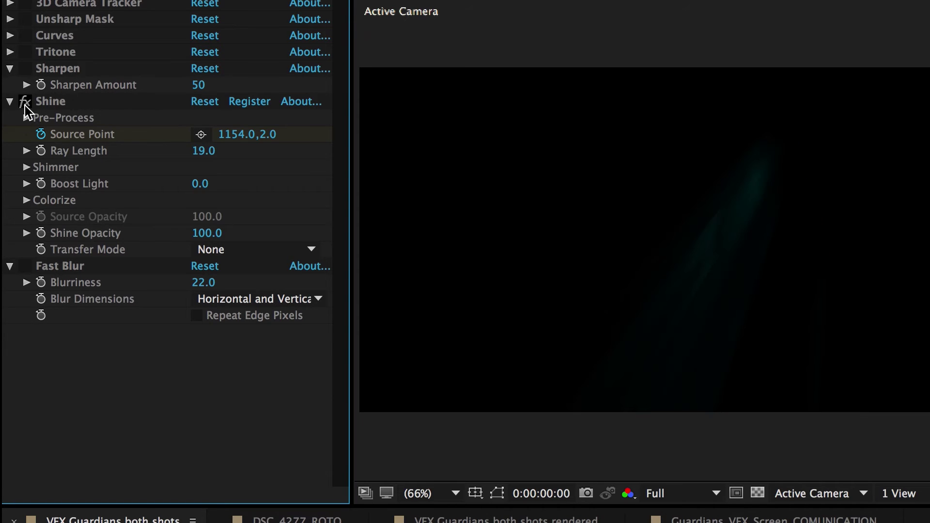
- Select Shine and, at a later frame, place its Source Point near the ceiling light
click(201, 135)
click(731, 521)
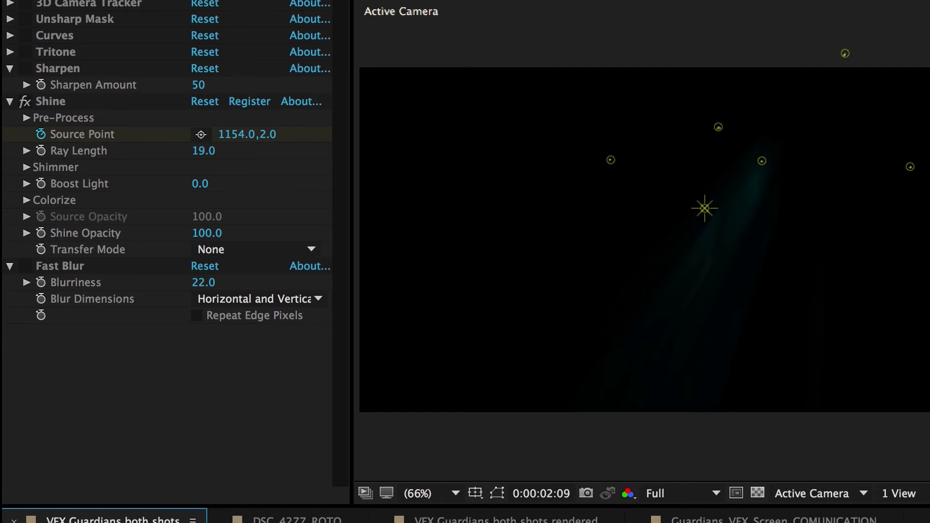
click(785, 243)
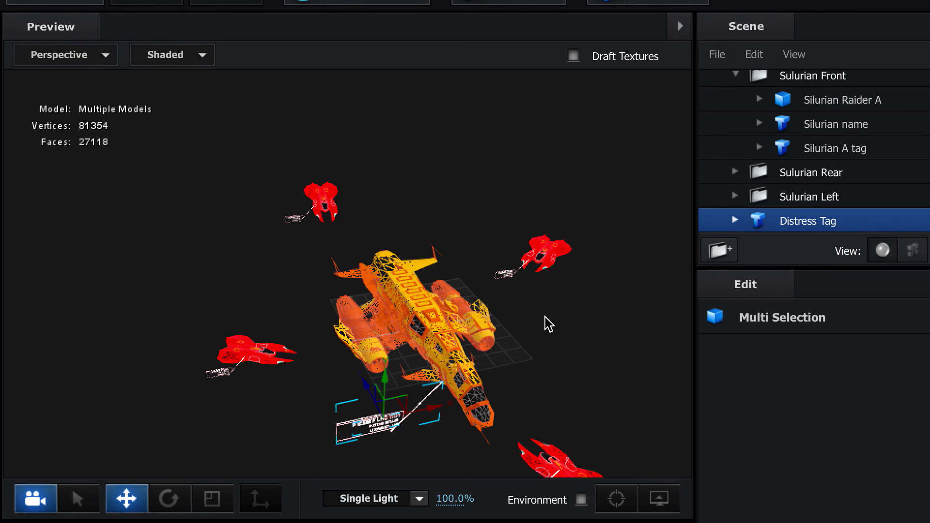
click(541, 323)
drag(541, 324, 523, 290)
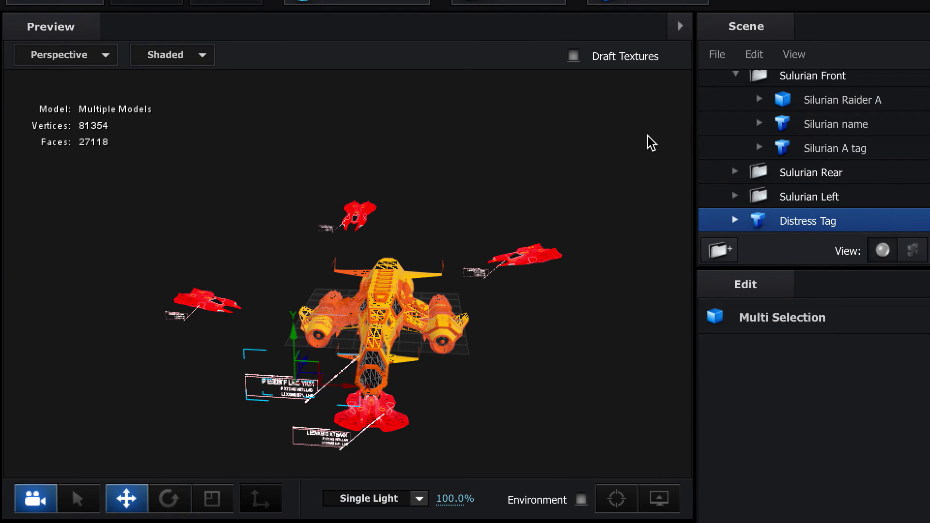
scroll(823, 118, up, 3)
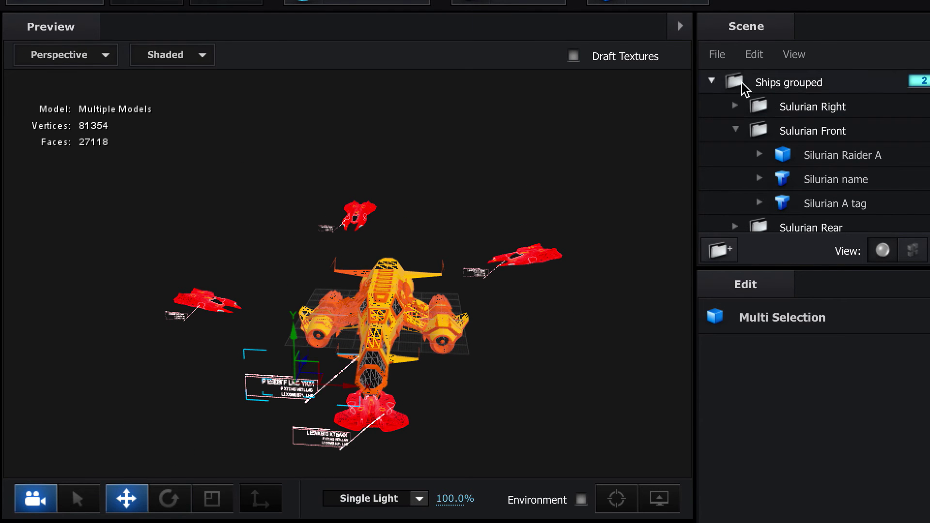
click(736, 81)
click(711, 81)
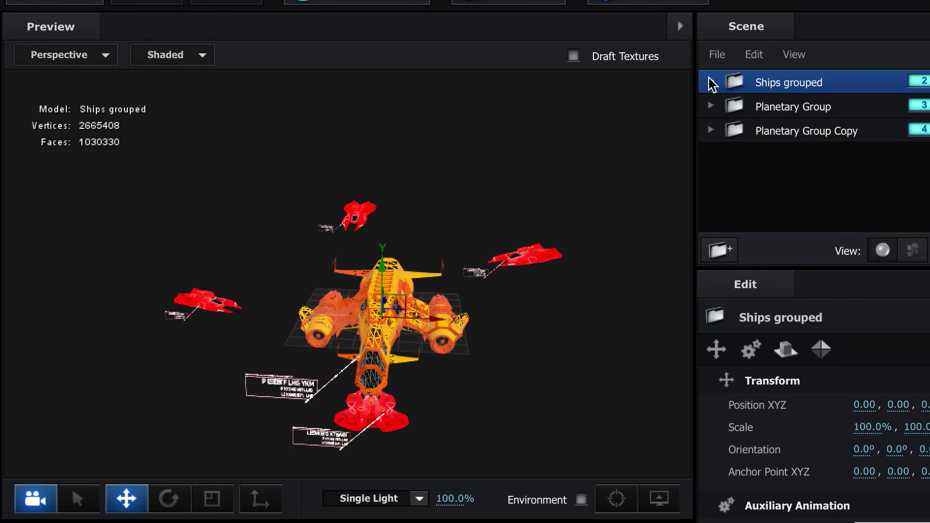
click(789, 116)
drag(556, 316, 546, 290)
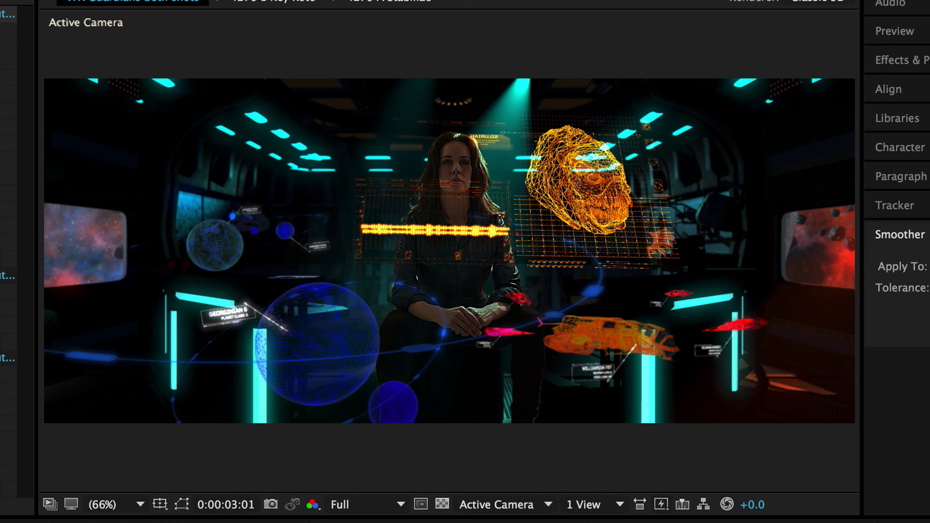
- Scroll down the hologram composite after adding the planet and ship holograms
scroll(16, 194, down, 2)
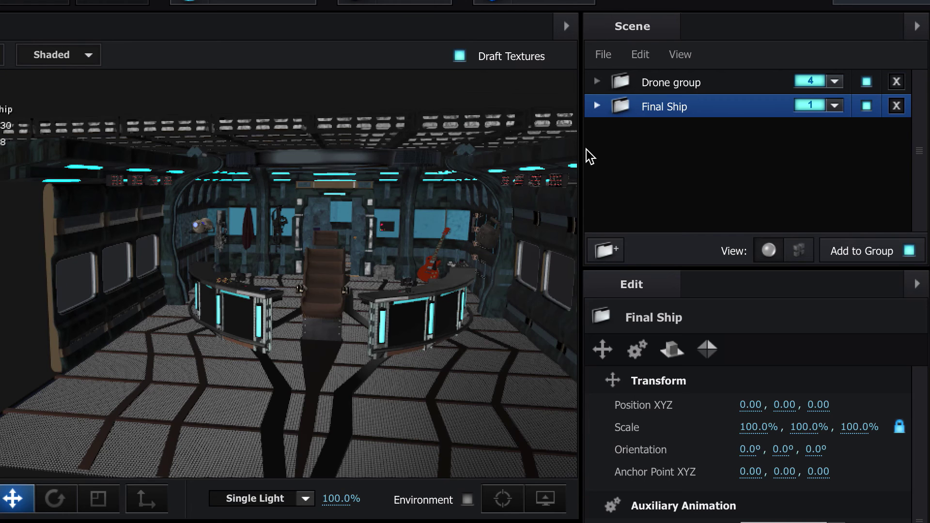
- Show the Drone group, orbit around the spherical drone, and check its model's 300% scale
click(654, 86)
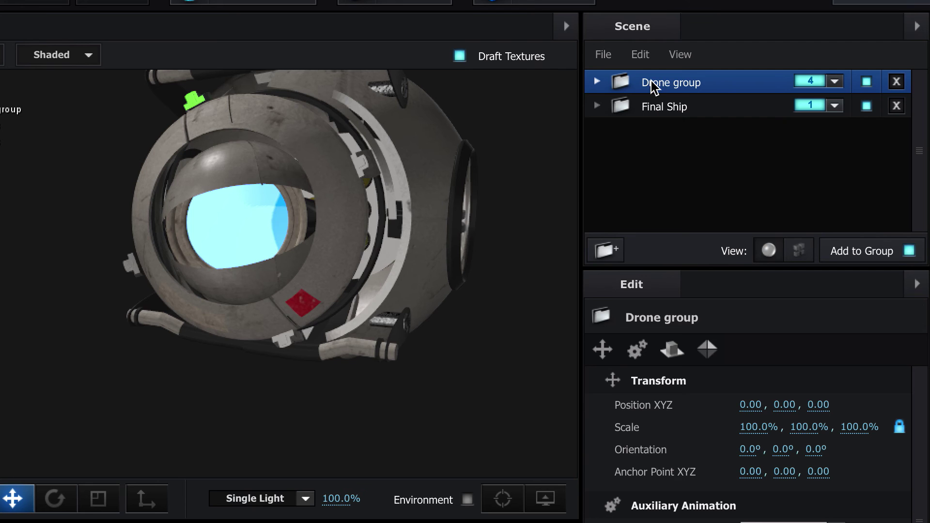
drag(468, 227, 514, 189)
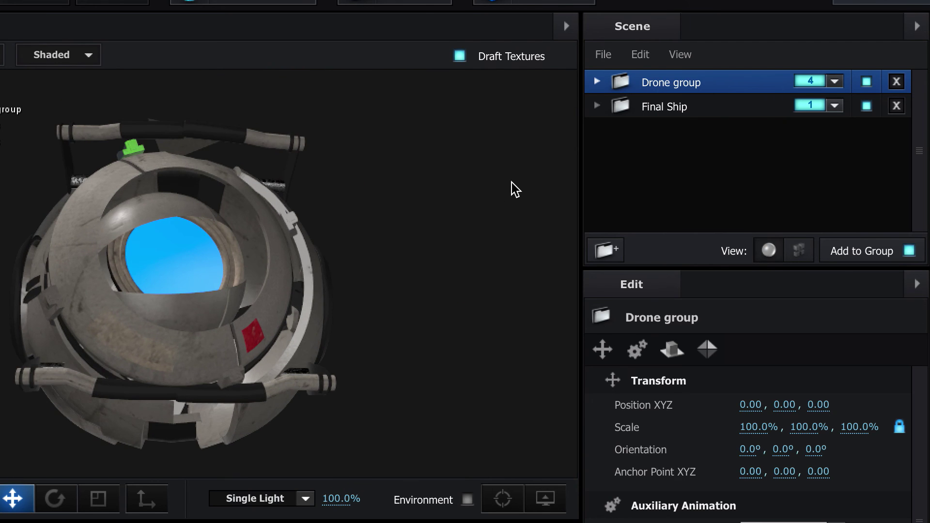
mouse_move(307, 286)
mouse_down()
mouse_move(345, 282)
mouse_move(266, 311)
mouse_move(254, 263)
mouse_move(281, 285)
mouse_move(342, 295)
mouse_move(310, 291)
mouse_up()
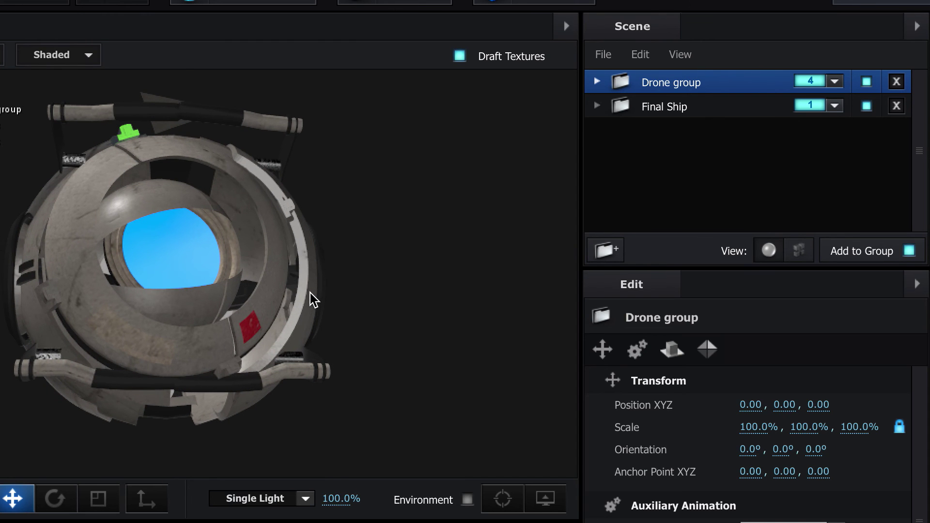
drag(289, 293, 216, 280)
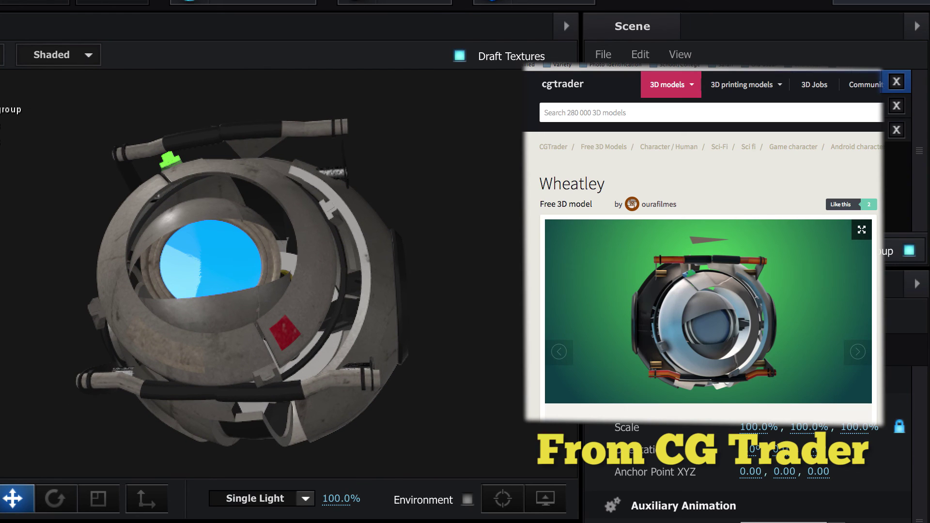
click(847, 105)
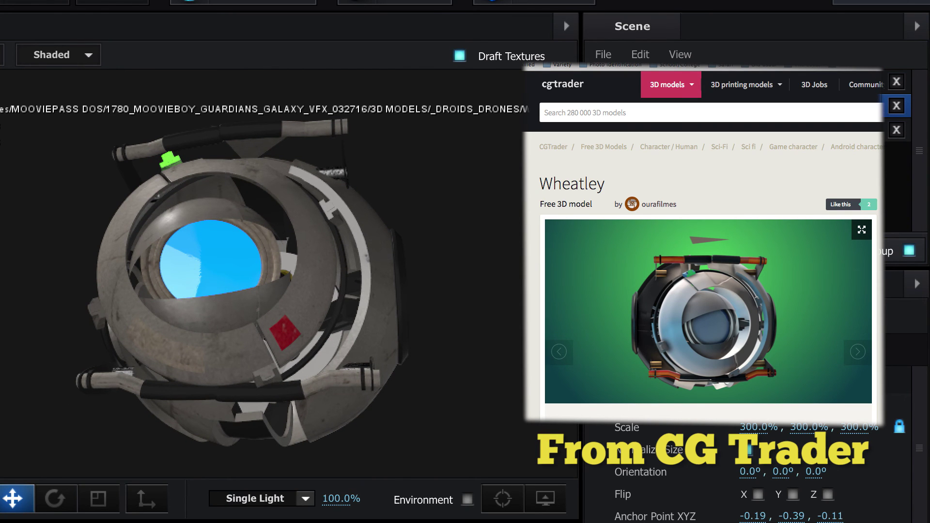
mouse_move(452, 253)
mouse_down()
mouse_move(409, 291)
mouse_move(448, 247)
mouse_up()
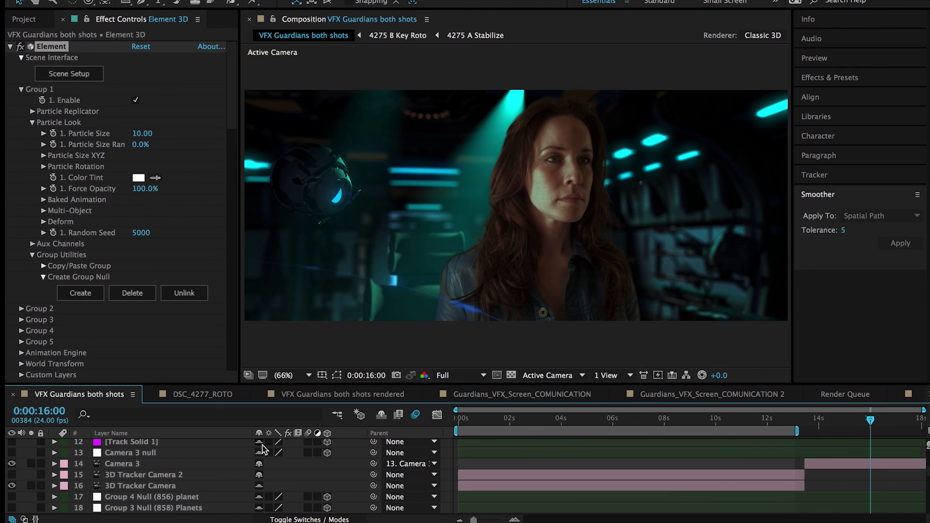
scroll(193, 478, up, 5)
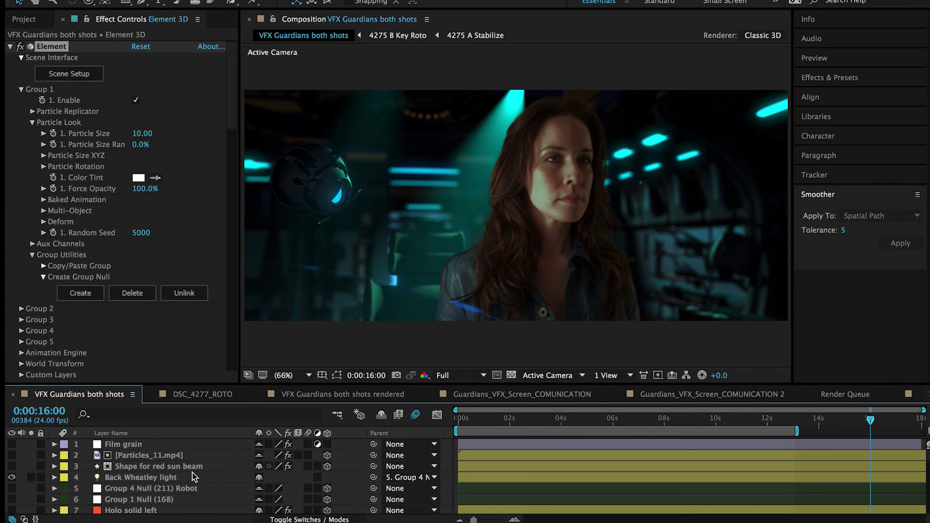